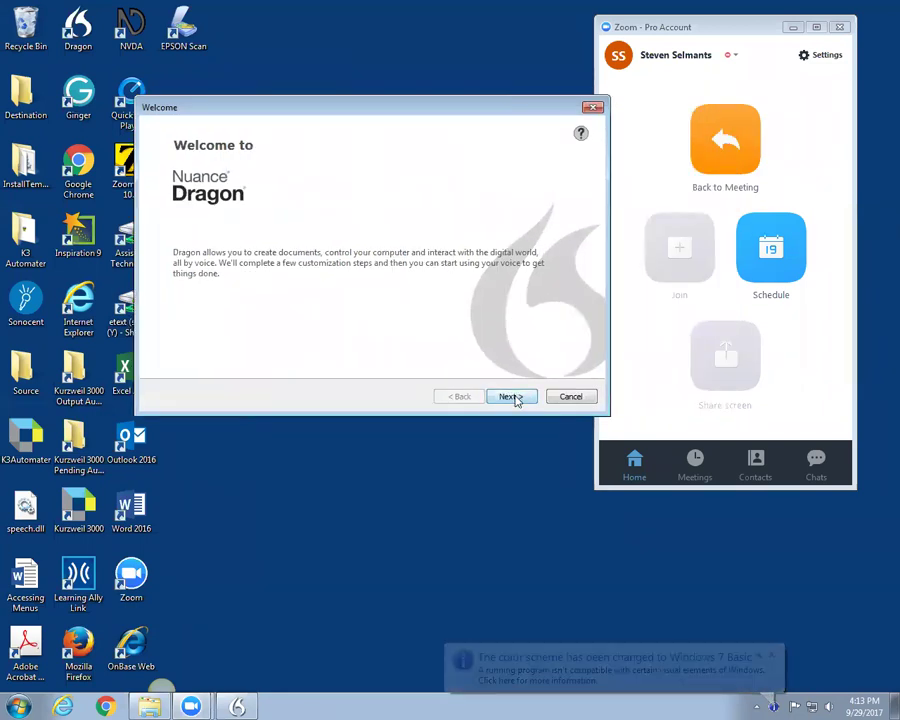
# Step: Name the new user profile with the user's full name followed by 'demo'
pyautogui.click(511, 397)
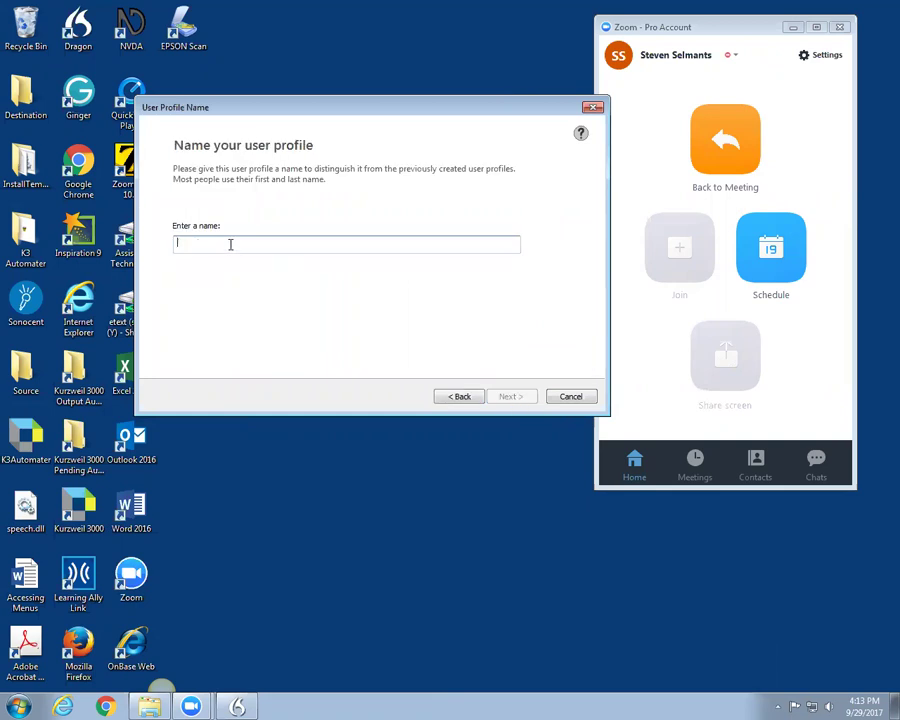
pyautogui.write('Thad S')
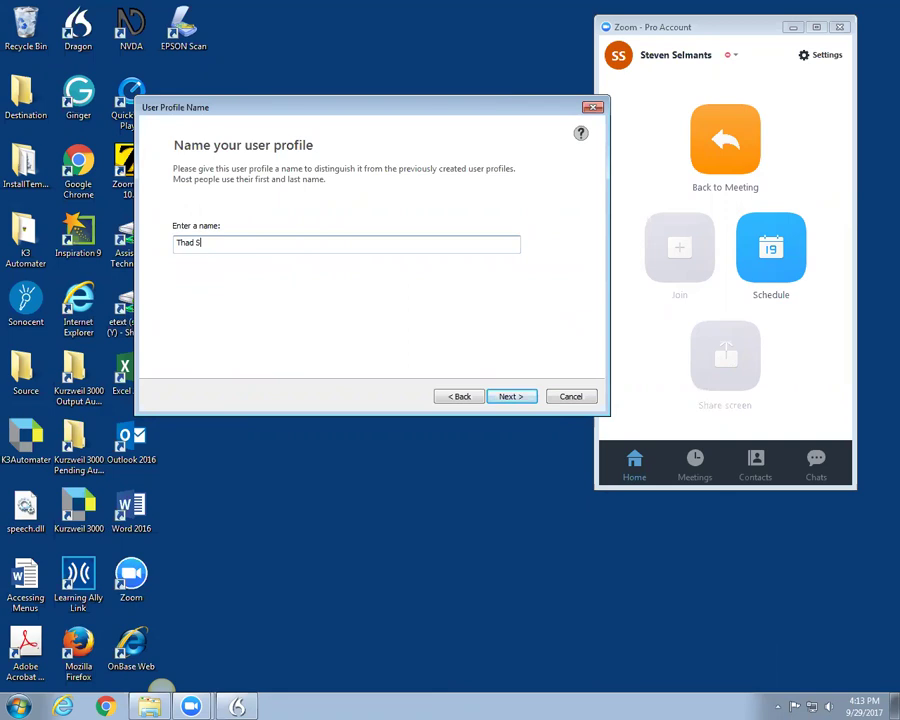
pyautogui.write('elmants demo')
# Step: Accept the profile name, the United States standard speech options and the headset microphone
pyautogui.click(510, 397)
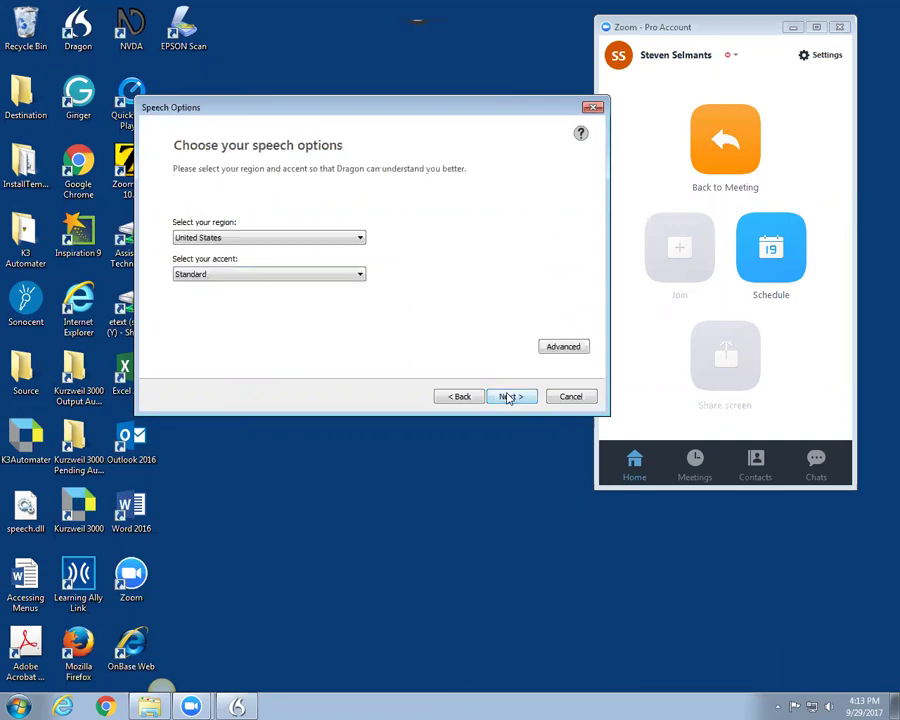
pyautogui.click(508, 398)
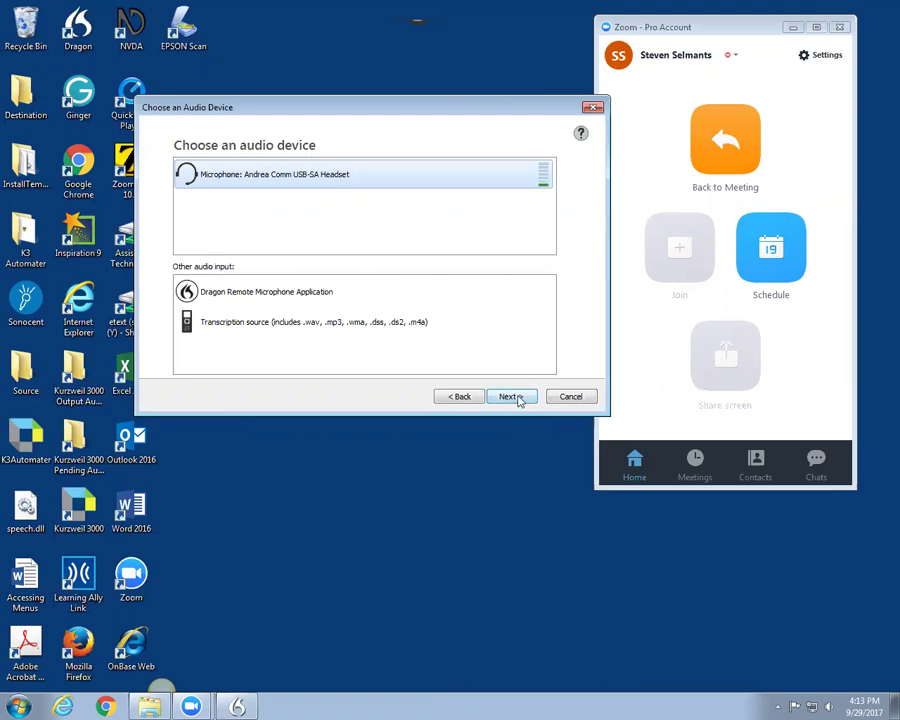
pyautogui.click(518, 398)
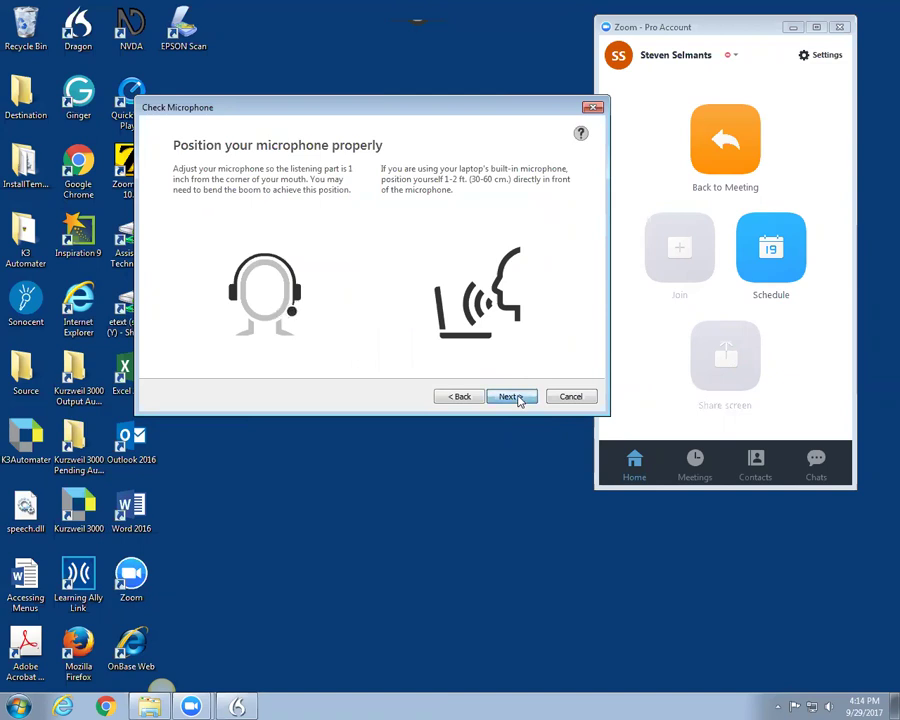
pyautogui.click(514, 397)
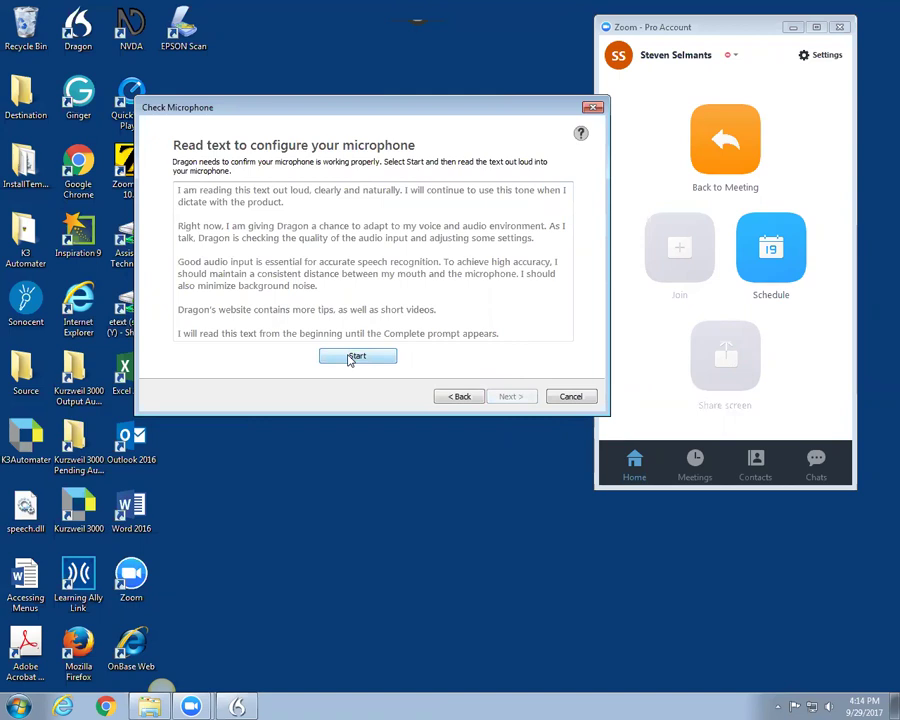
# Step: Start the microphone check and read the configuration passage aloud
pyautogui.click(351, 356)
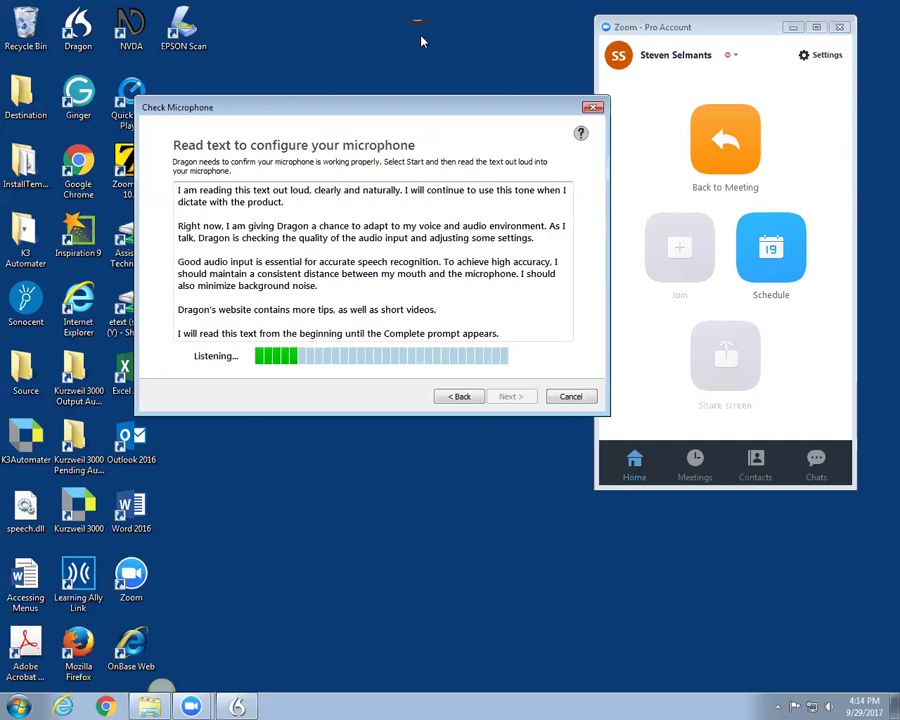
# Step: Cancel the new profile setup and open the existing user profile instead
pyautogui.click(572, 398)
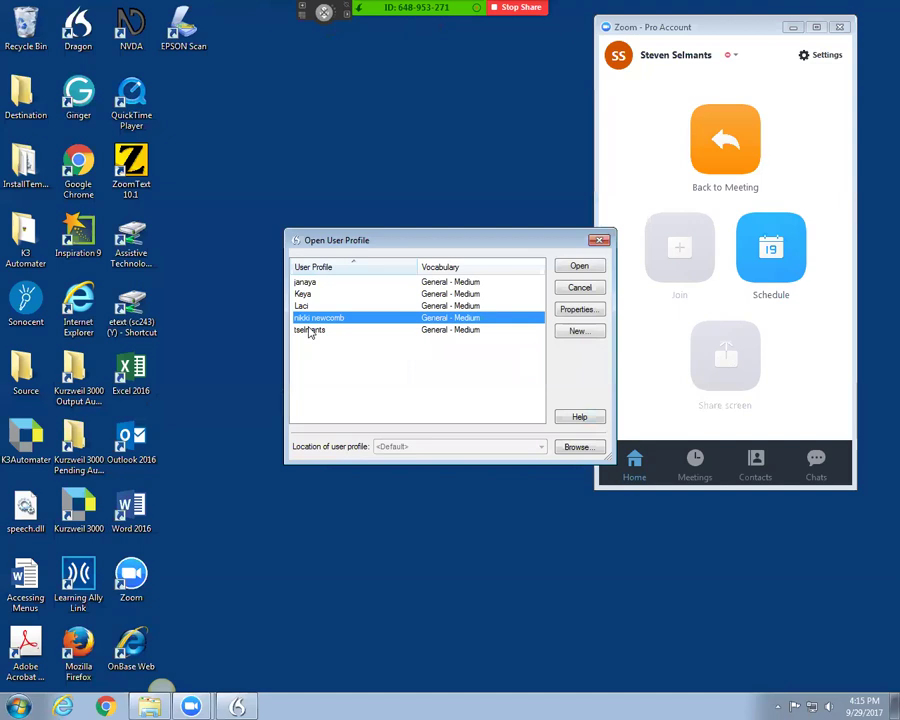
pyautogui.click(310, 331)
pyautogui.click(578, 266)
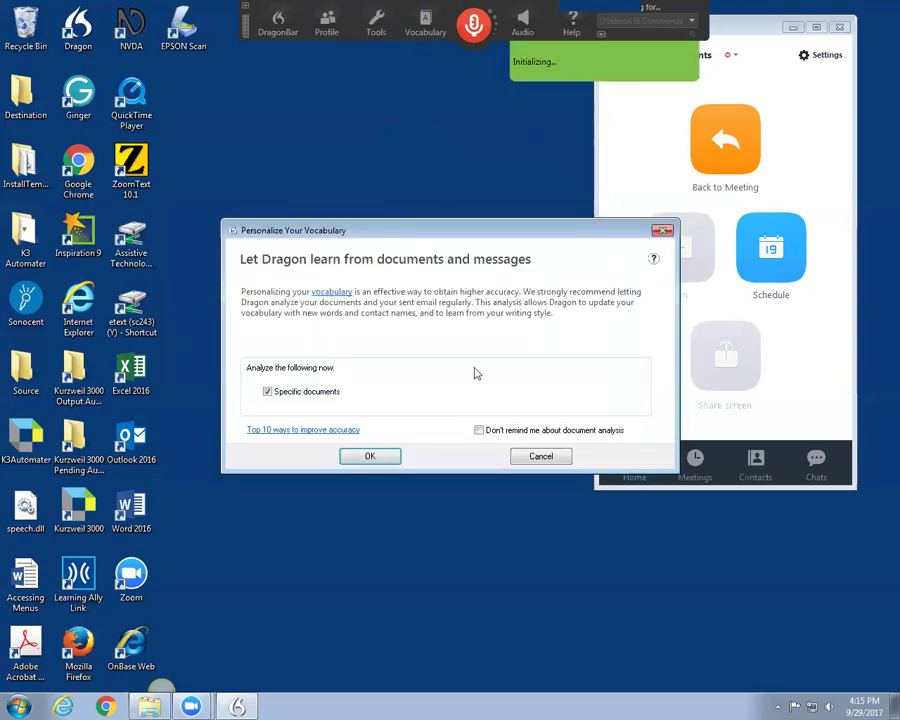
# Step: Turn off document-analysis reminders and continue to the Add Documents page
pyautogui.click(480, 430)
pyautogui.click(368, 456)
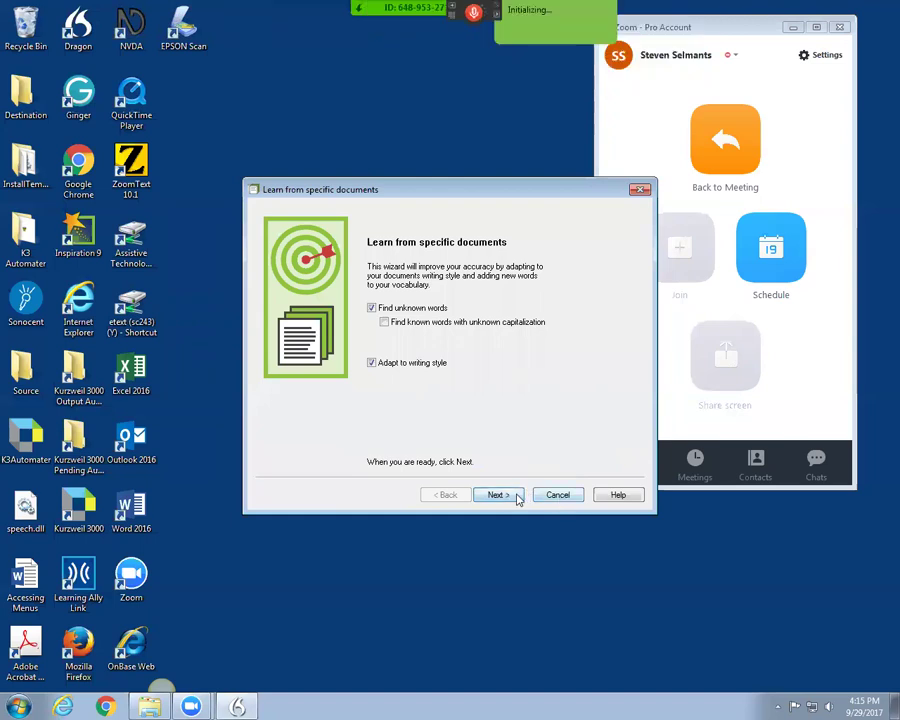
pyautogui.click(497, 495)
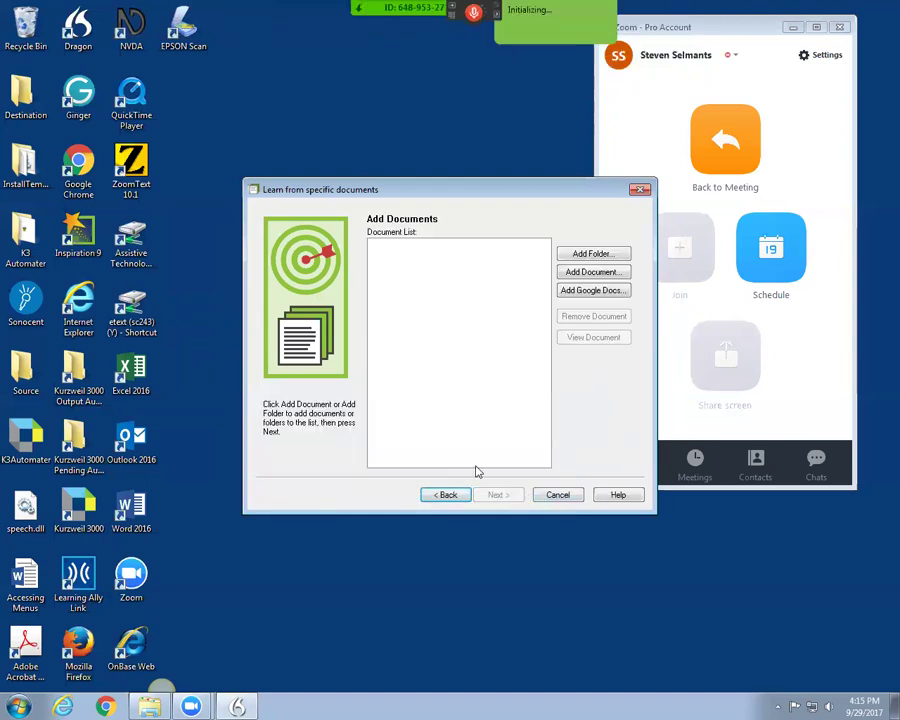
# Step: Skip learning from documents and launch DragonPad from the Tools menu
pyautogui.click(548, 495)
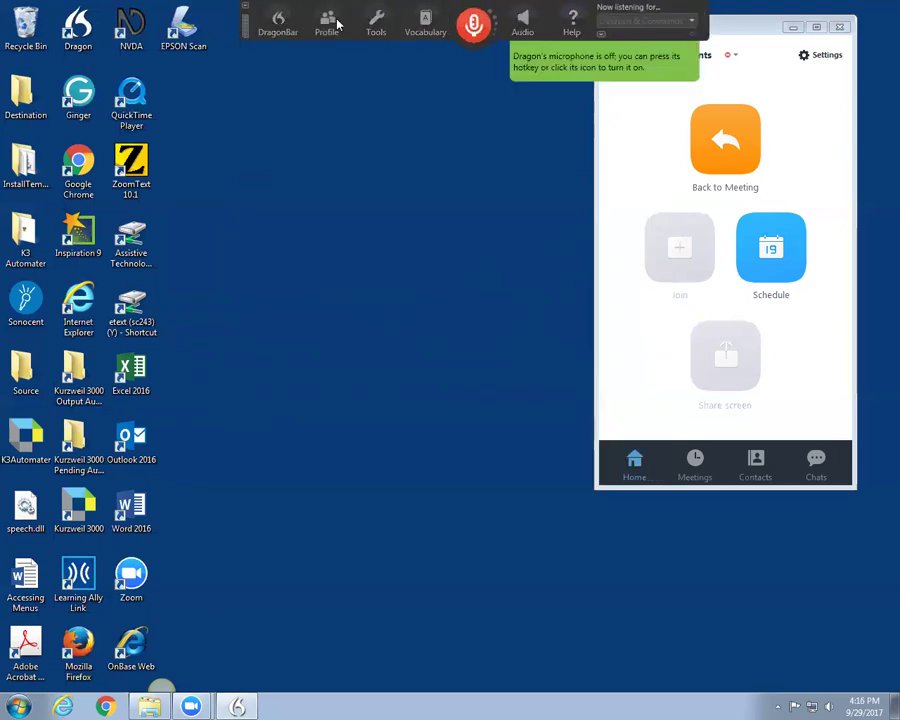
pyautogui.click(378, 22)
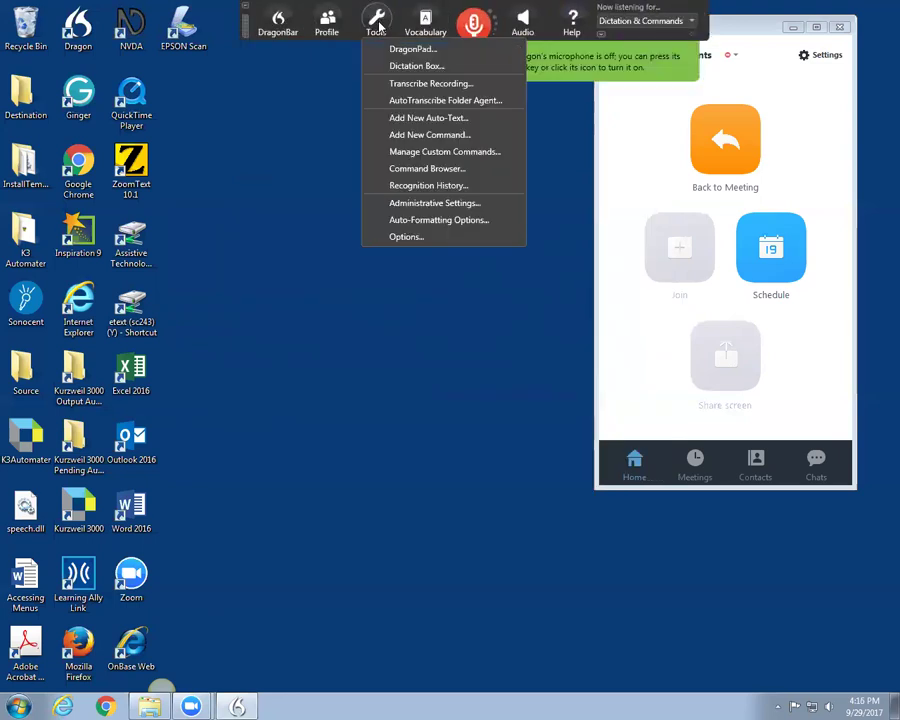
pyautogui.click(385, 50)
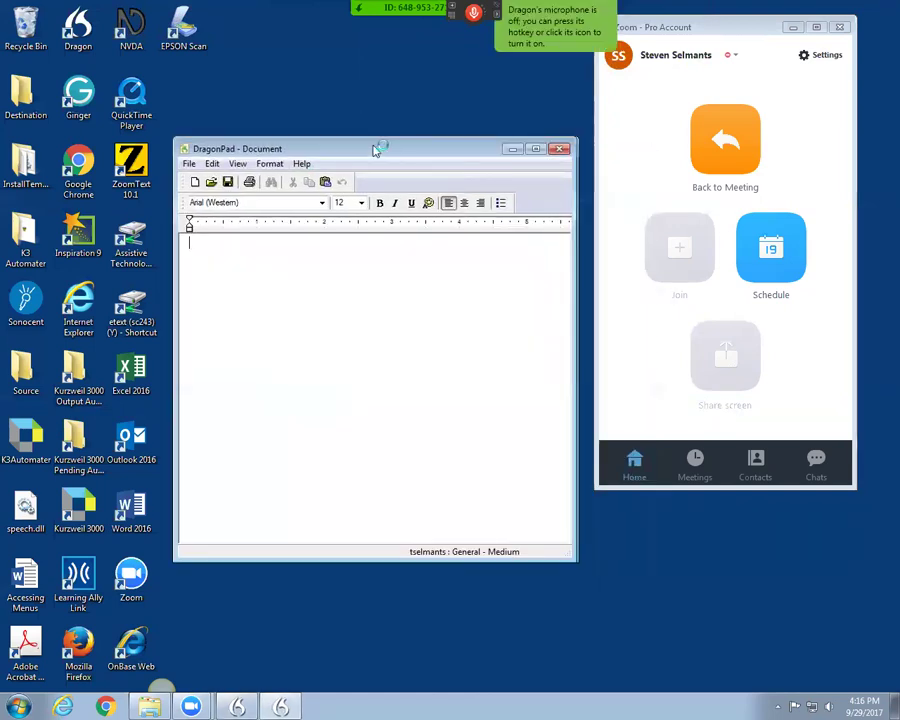
# Step: Maximize DragonPad, set the text size to 18 and turn the microphone on
pyautogui.moveTo(376, 150); pyautogui.dragTo(342, 140)
pyautogui.click(500, 141)
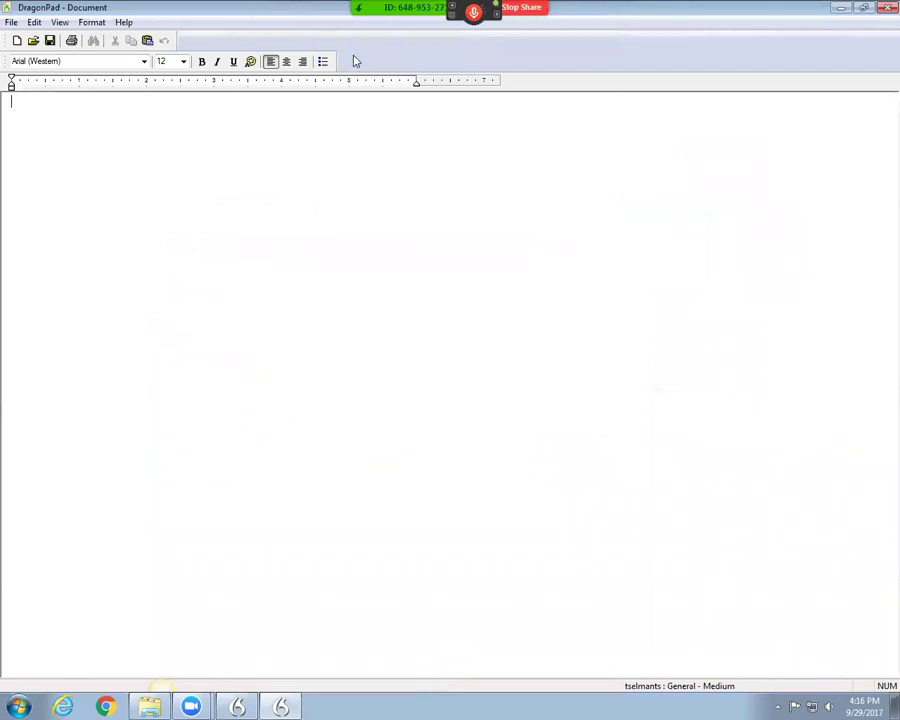
pyautogui.click(173, 140)
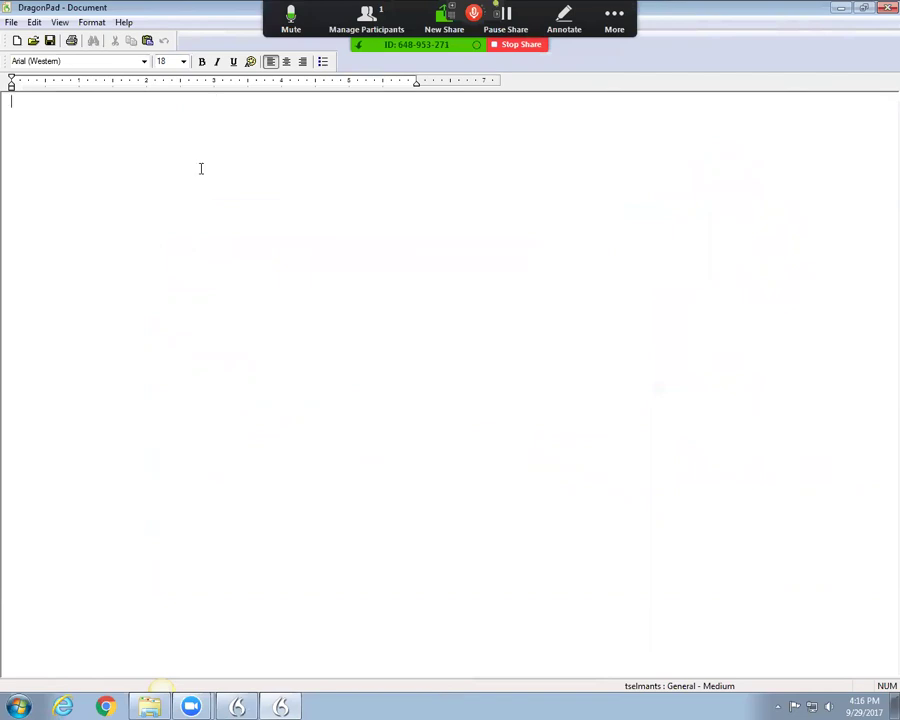
pyautogui.press('KP_Add')
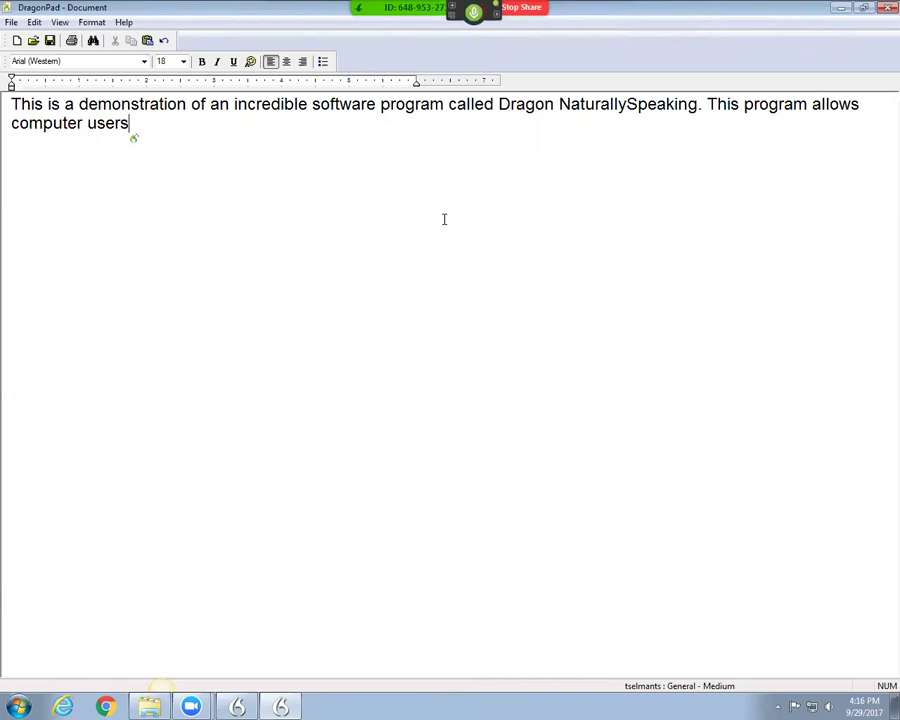
# Step: Dictate 'to compose documents without touching the keyboard', replacing 'computer users' with 'people'
pyautogui.write('to compose documents without touching the keyboard')
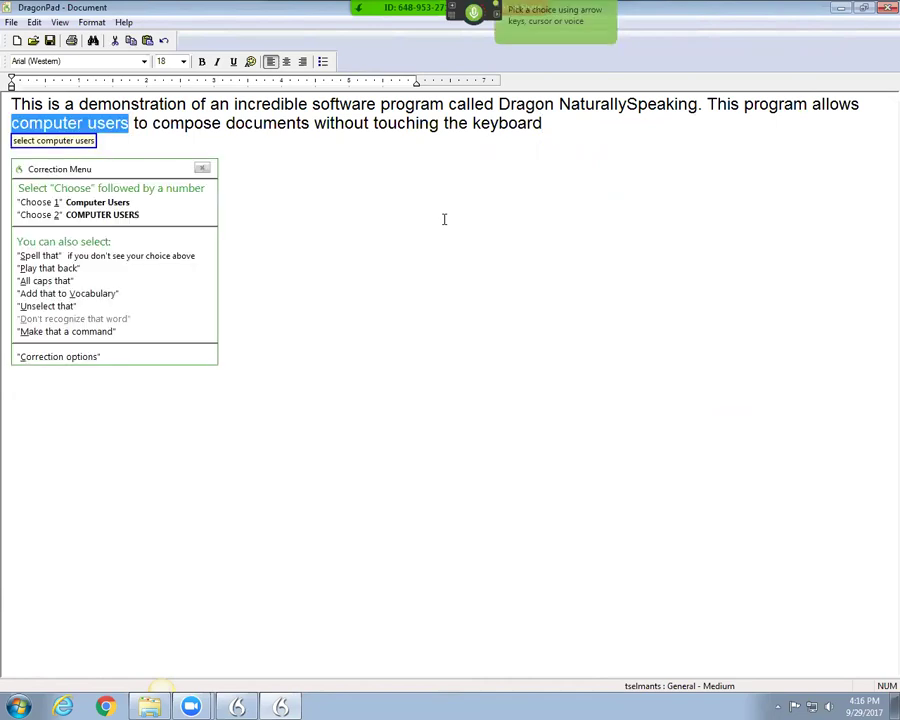
pyautogui.write('people')
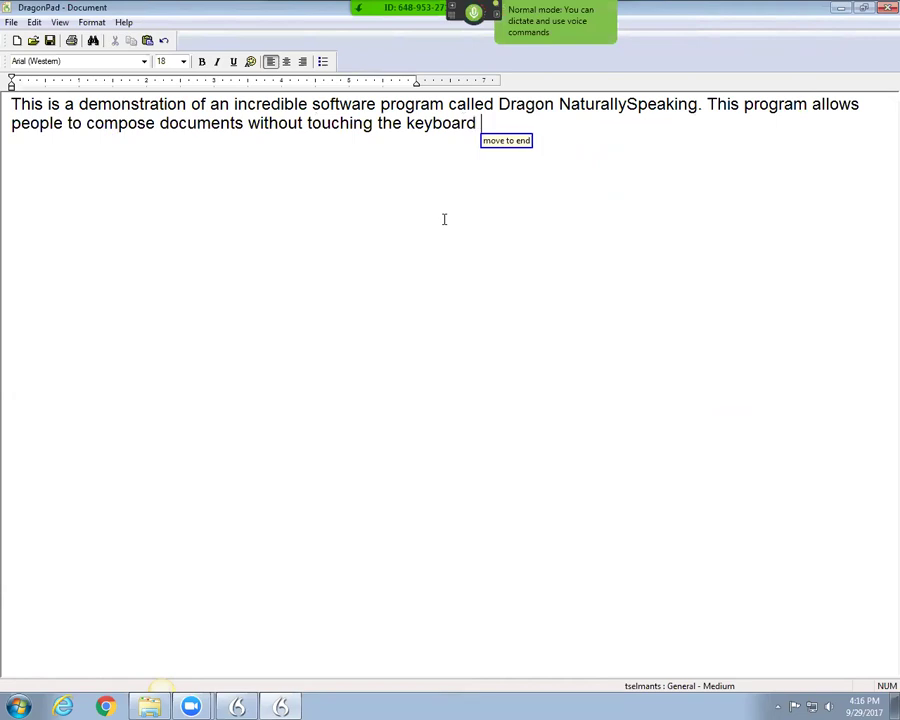
pyautogui.write(' (a')
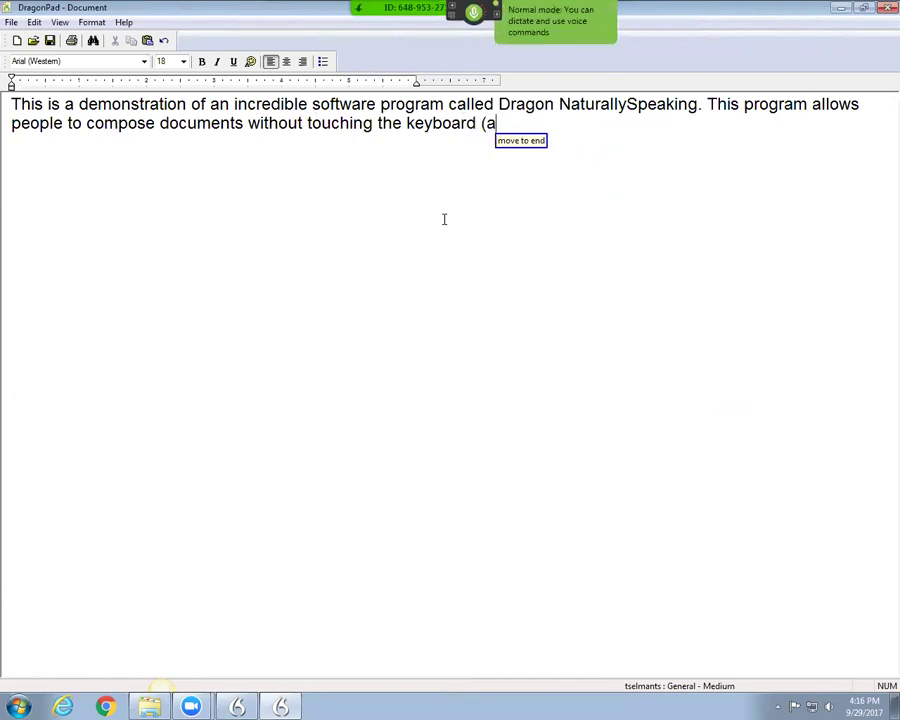
pyautogui.write('lthough')
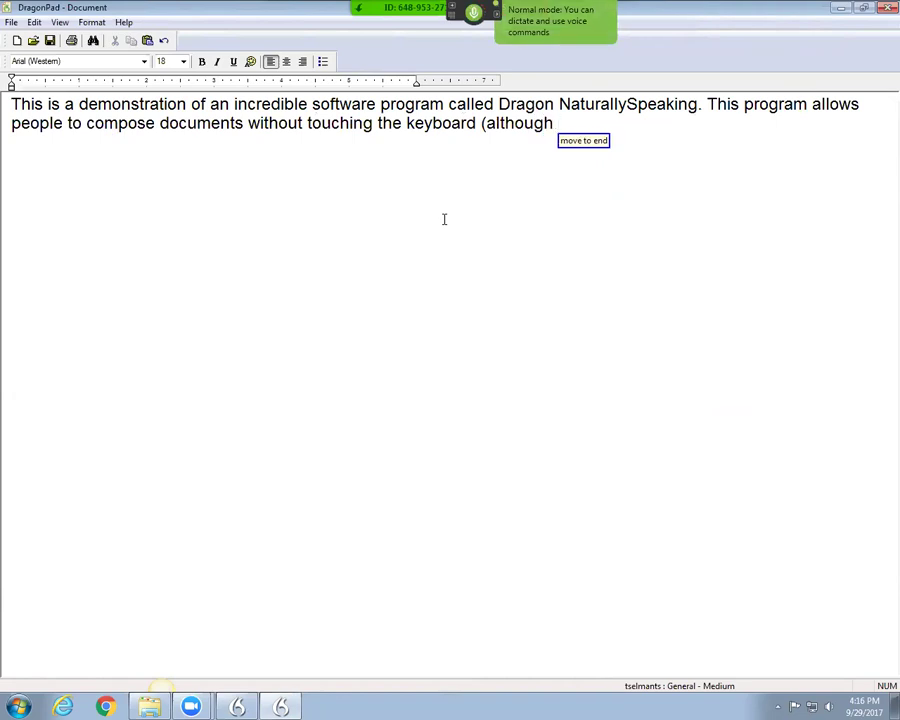
pyautogui.write(' using the keyboard')
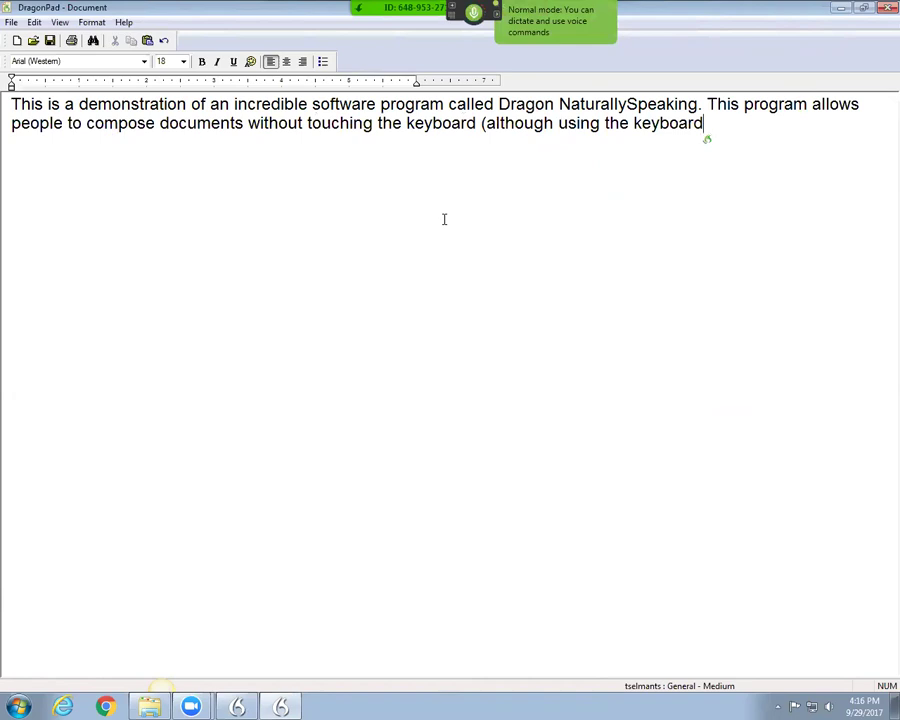
pyautogui.write(" isn't cheating")
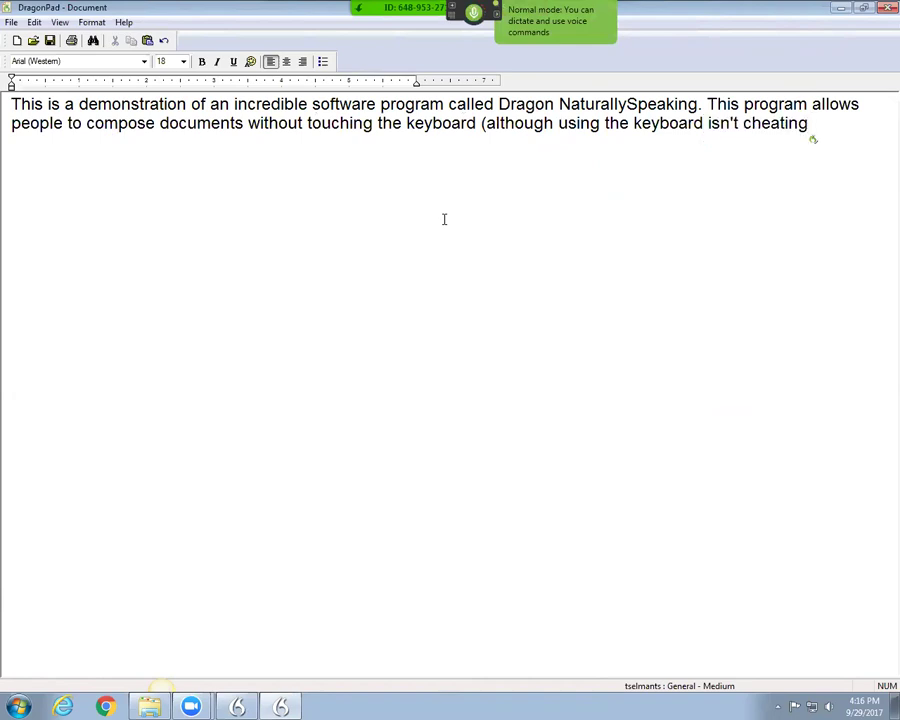
pyautogui.write(').')
# Step: Start a new paragraph dictating that Dragon also allows totally hands-free computer control, with the comma
pyautogui.press('Return')
pyautogui.press('Return')
pyautogui.write('Dragon')
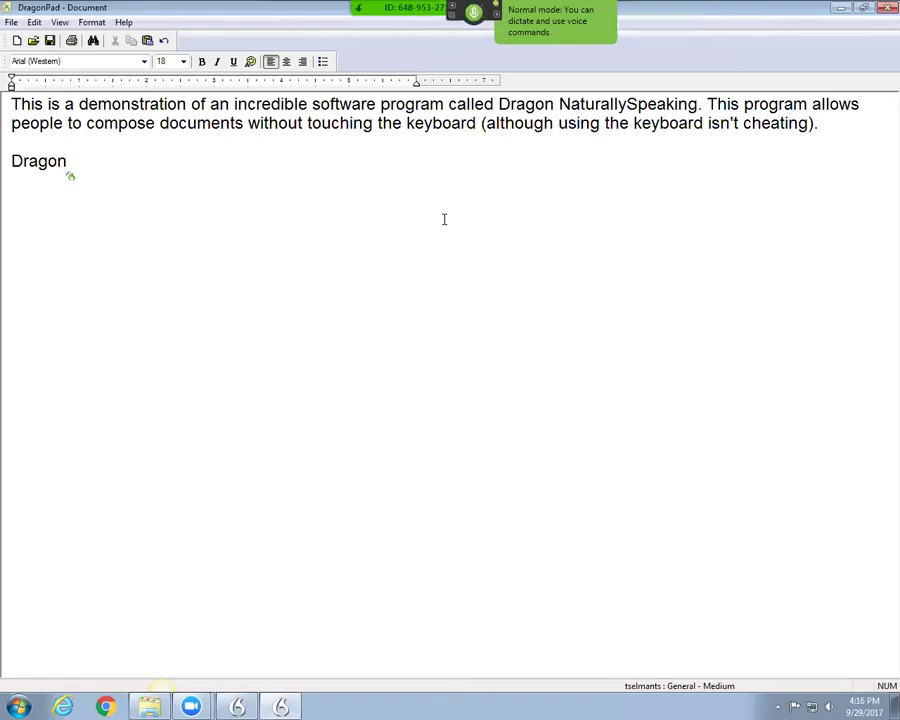
pyautogui.write(' is designed to produce text it can also be used')
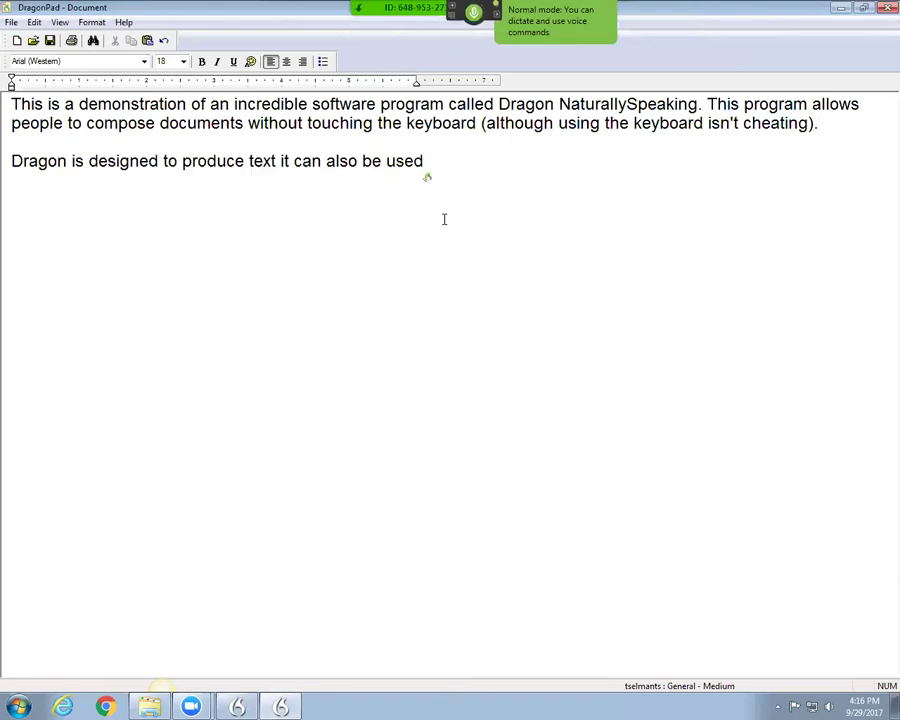
pyautogui.write(' for totally hands-free computer control')
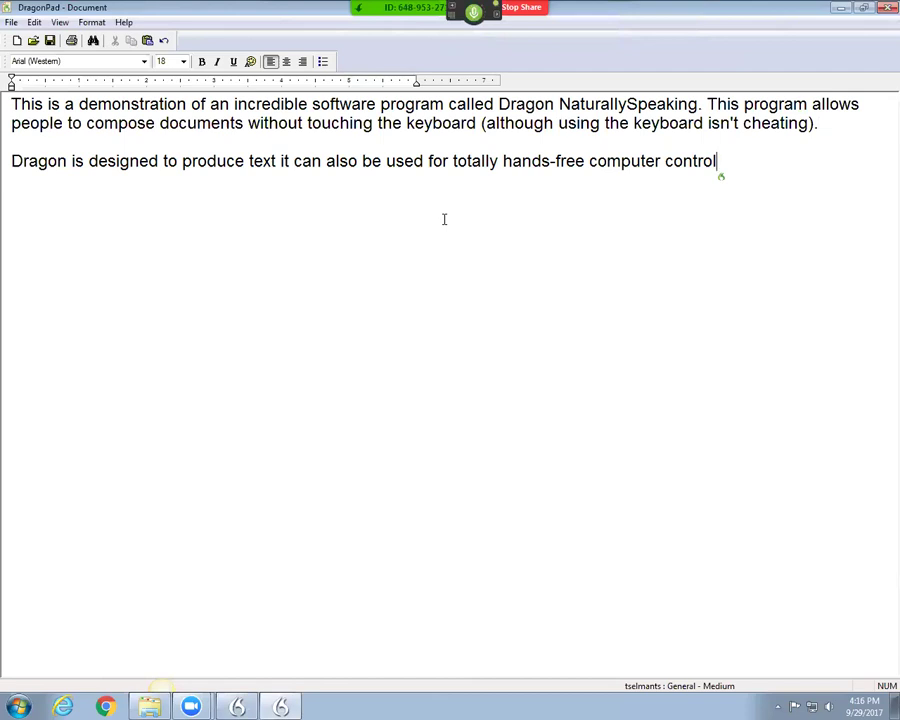
pyautogui.write(". So the user who can't")
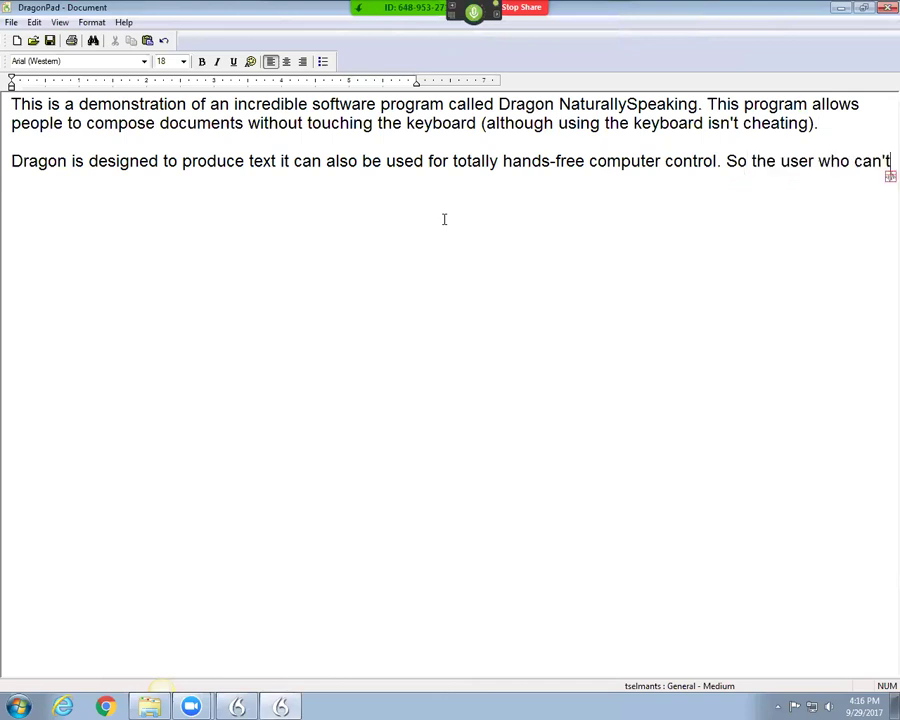
pyautogui.write(' use traditional input devices such as the keyboard')
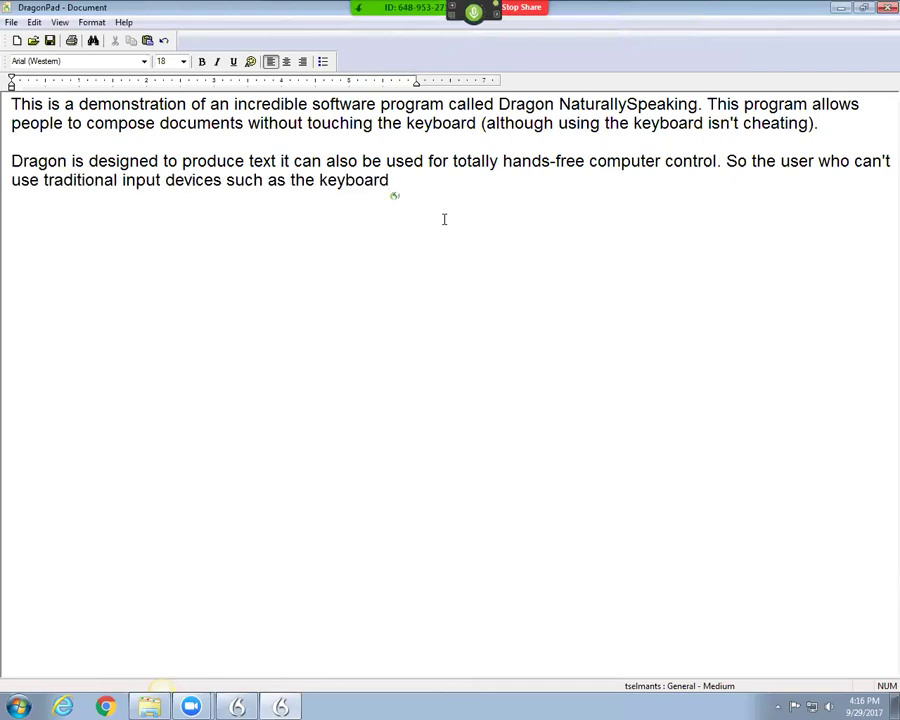
pyautogui.write(' and mouse')
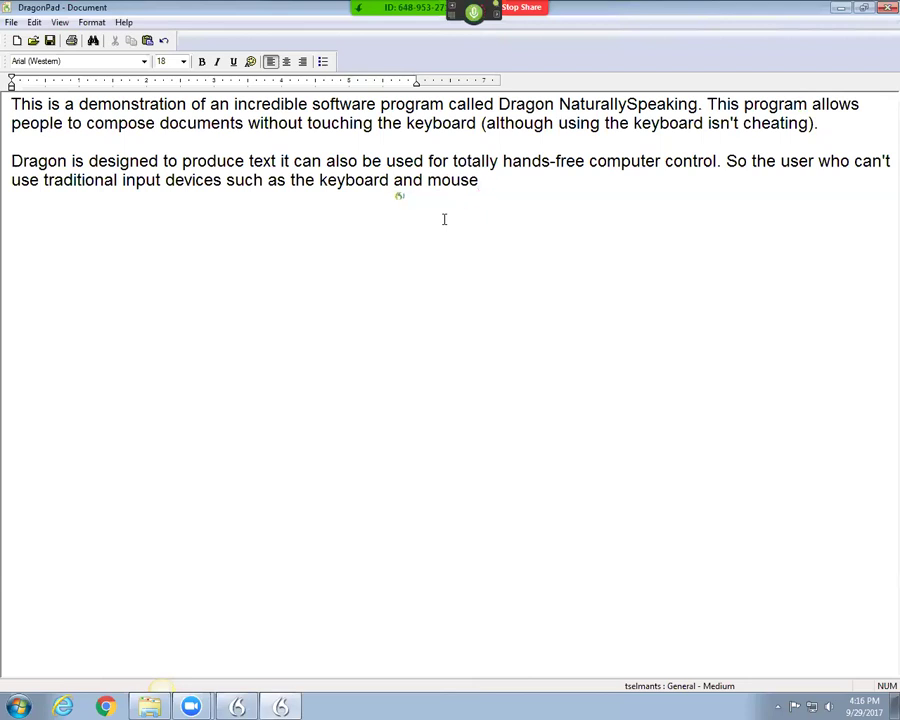
pyautogui.write(',')
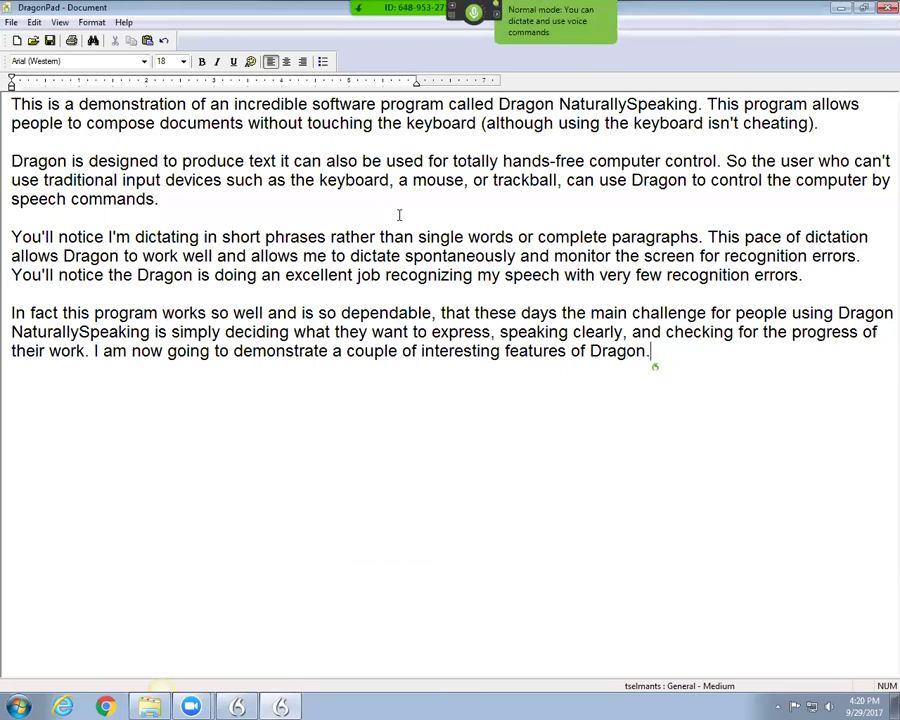
# Step: Restore DragonPad to a smaller window and move it down the desktop
pyautogui.doubleClick(289, 12)
pyautogui.moveTo(289, 33); pyautogui.dragTo(293, 120)
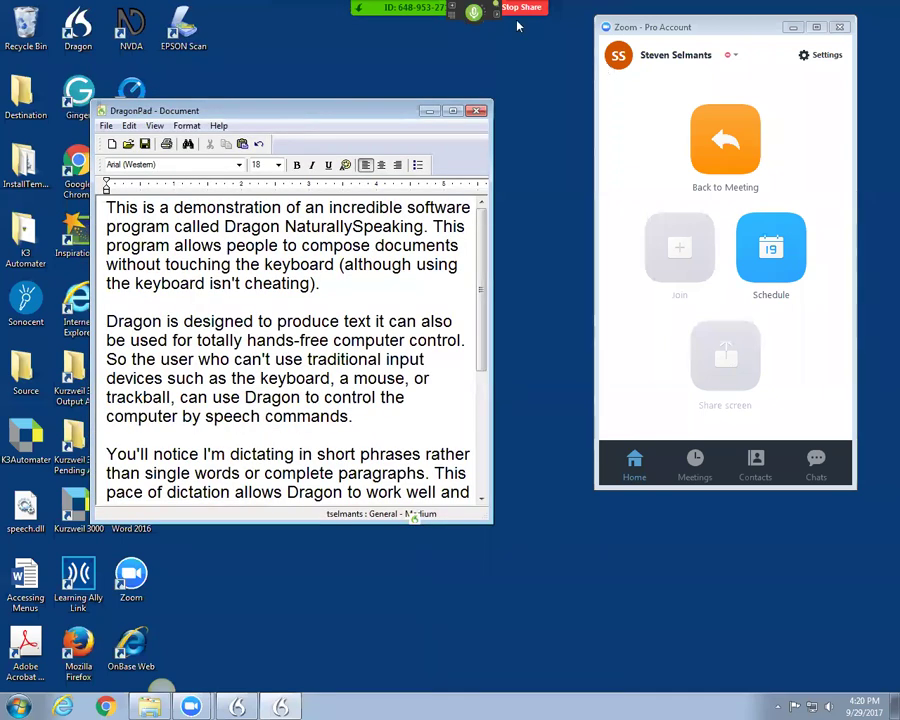
pyautogui.moveTo(521, 22)
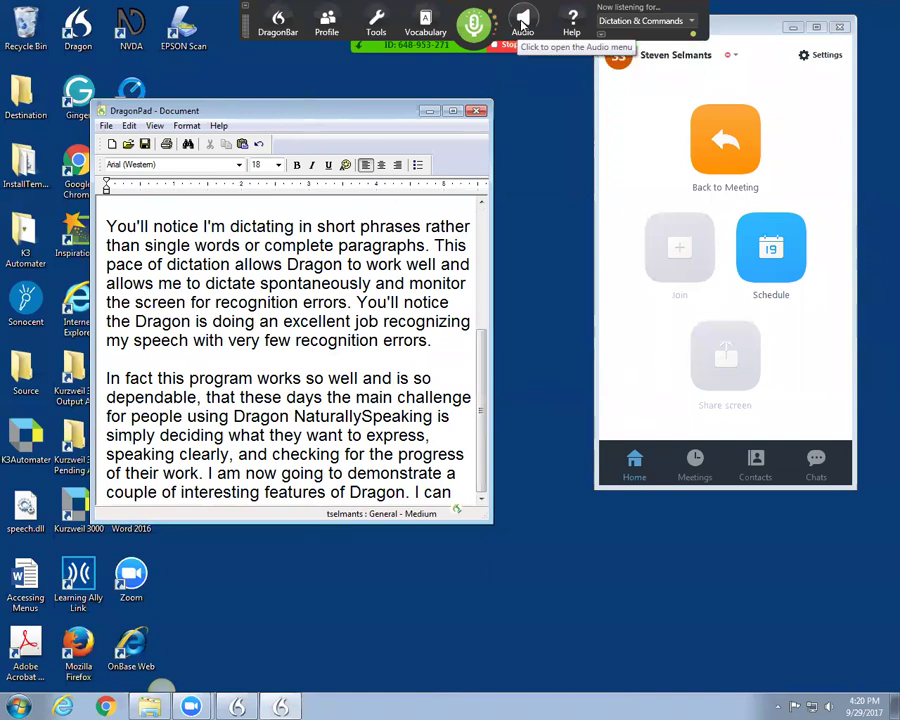
pyautogui.click(521, 22)
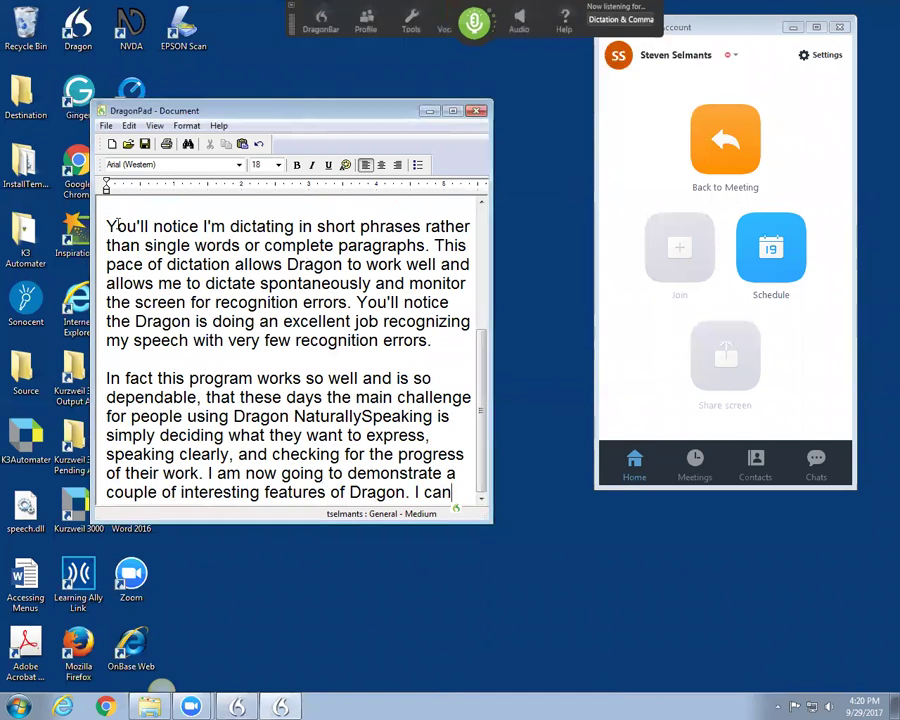
# Step: Select the last two paragraphs, have Audio > Read That read them aloud, then make the window taller
pyautogui.moveTo(106, 226); pyautogui.dragTo(467, 514)
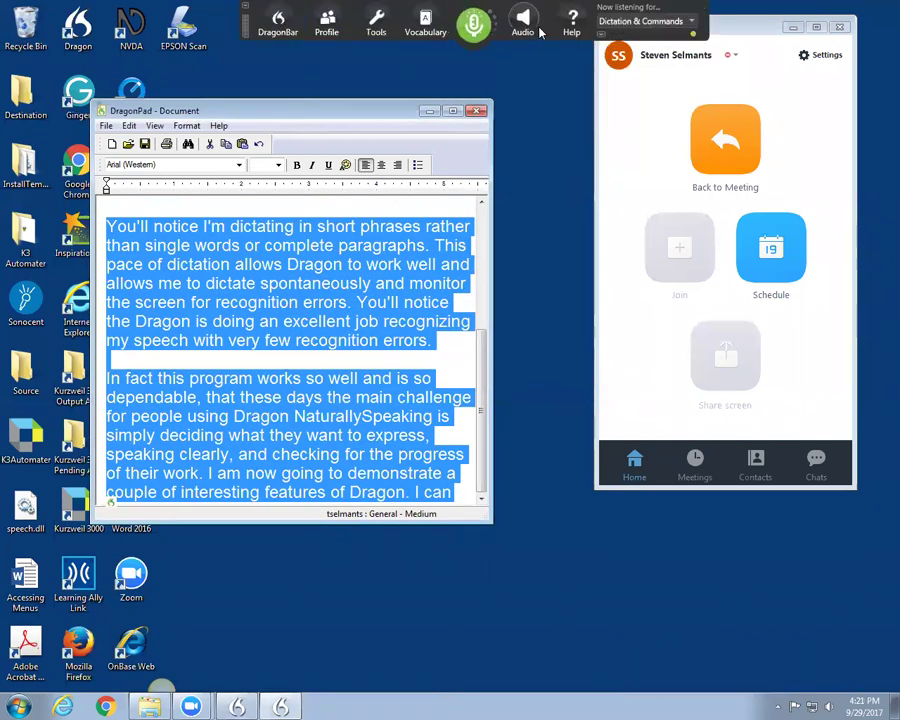
pyautogui.click(524, 16)
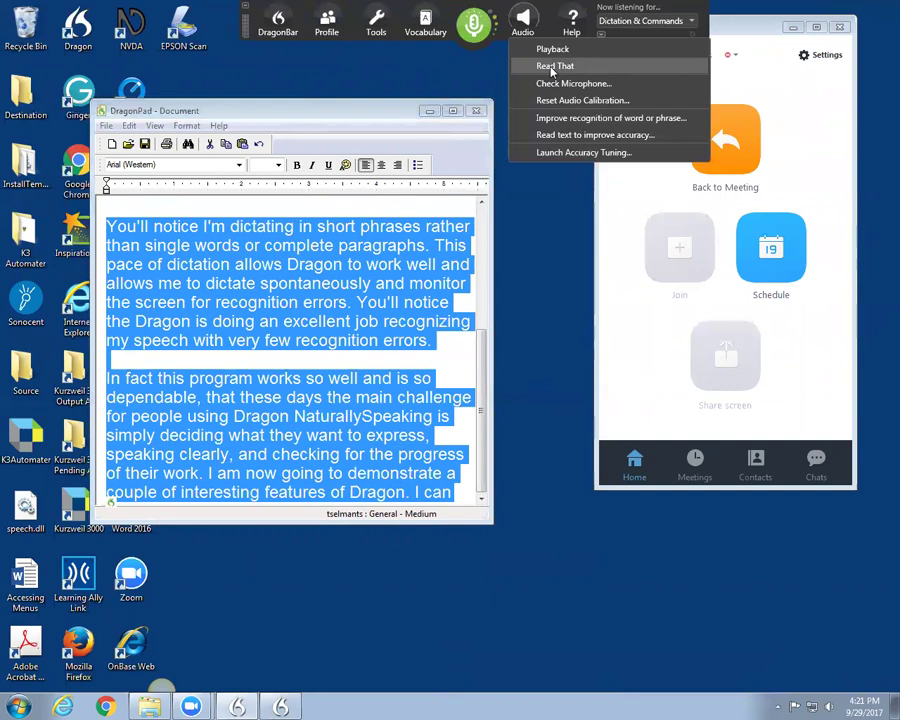
pyautogui.click(552, 67)
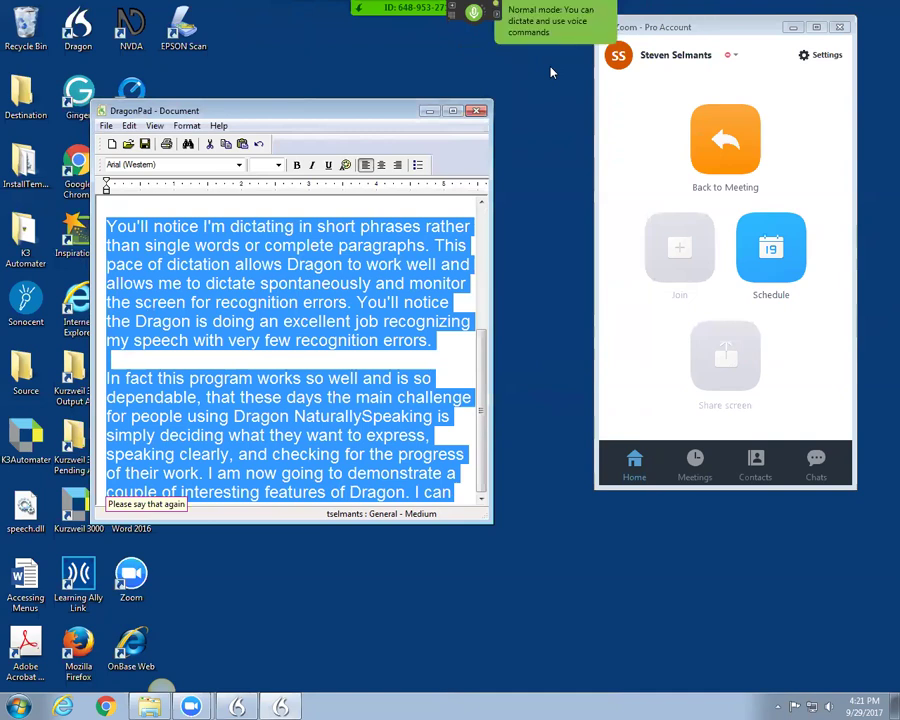
pyautogui.click(524, 28)
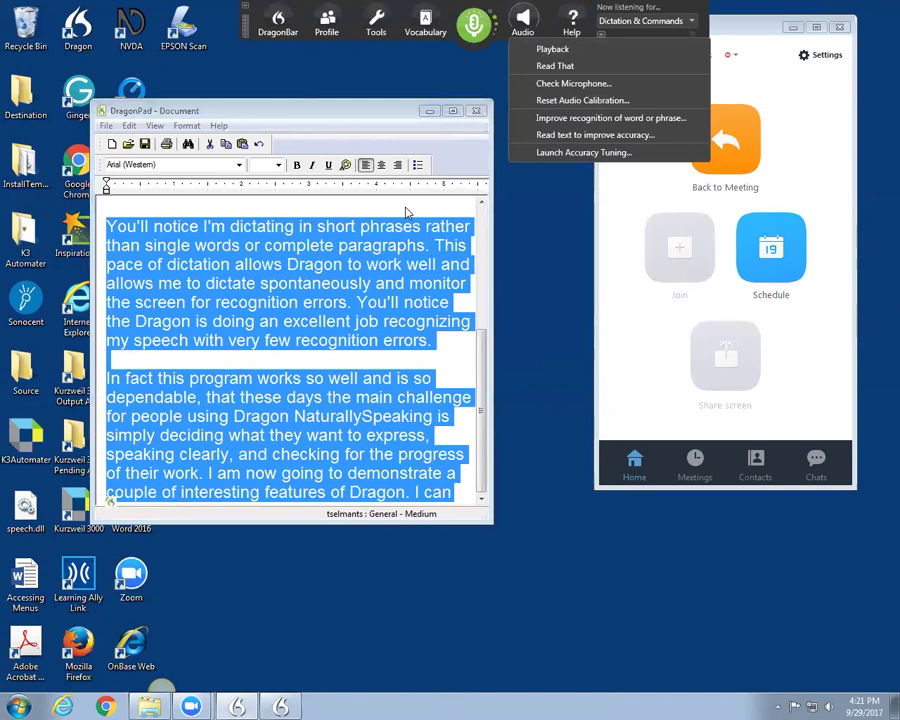
pyautogui.click(407, 212)
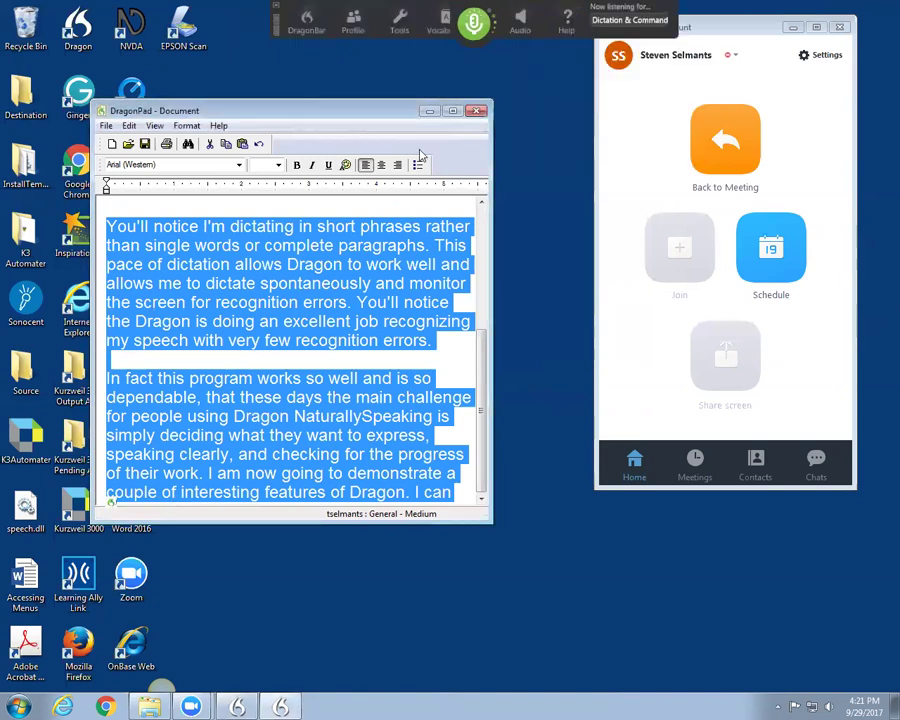
pyautogui.click(522, 20)
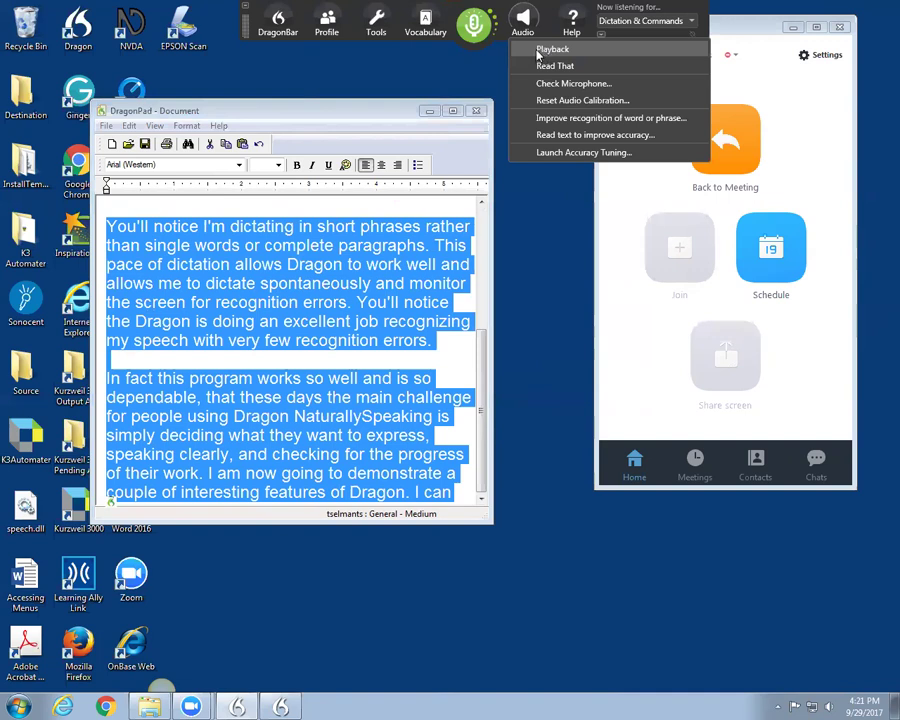
pyautogui.moveTo(465, 524); pyautogui.dragTo(465, 550)
# Step: Dictate 'Recognition errors occur very infrequently.' and 'A couple points about Dragon NaturallySpeaking:', widening DragonPad
pyautogui.doubleClick(465, 550)
pyautogui.click(406, 488)
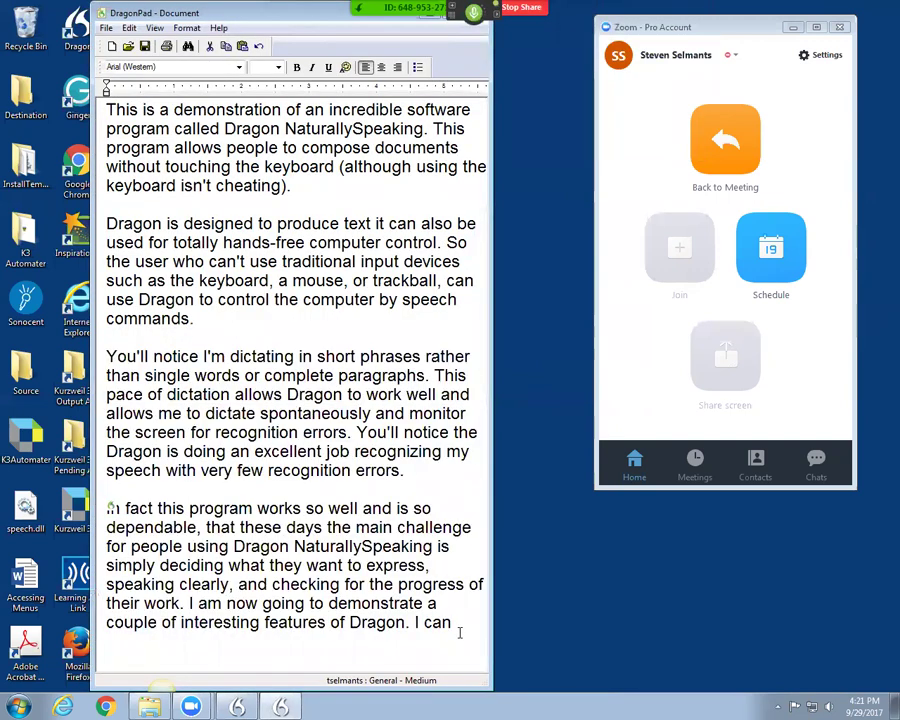
pyautogui.write('And I have some')
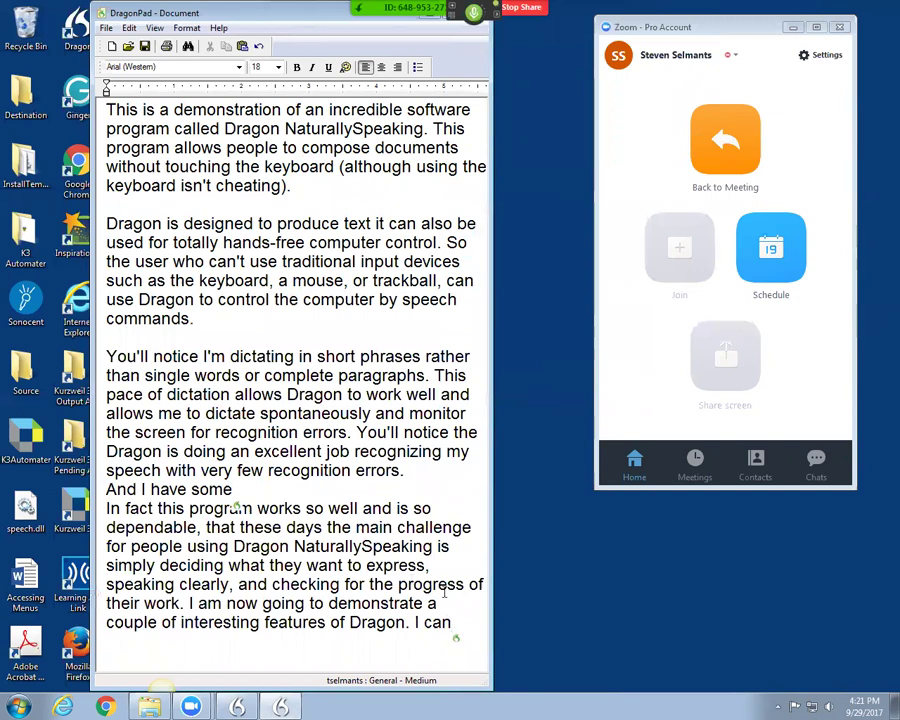
pyautogui.press('BackSpace')
pyautogui.press('BackSpace')
pyautogui.press('BackSpace')
pyautogui.press('BackSpace')
pyautogui.press('BackSpace')
pyautogui.press('BackSpace')
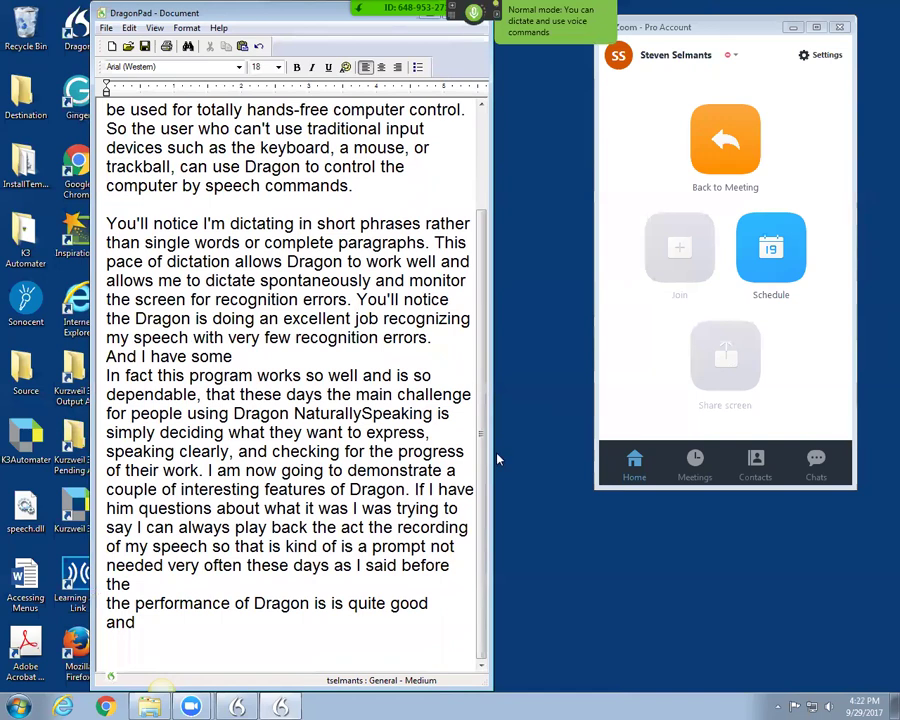
pyautogui.moveTo(489, 453); pyautogui.dragTo(749, 453)
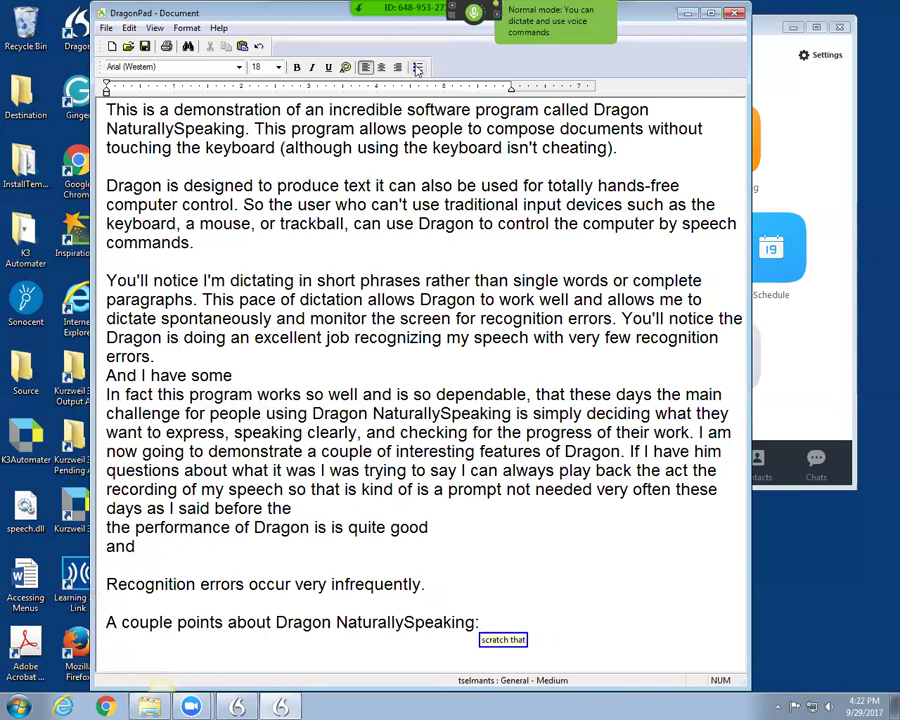
# Step: Add new lines under the points heading and apply the Bullets toolbar format to the empty one
pyautogui.click(418, 67)
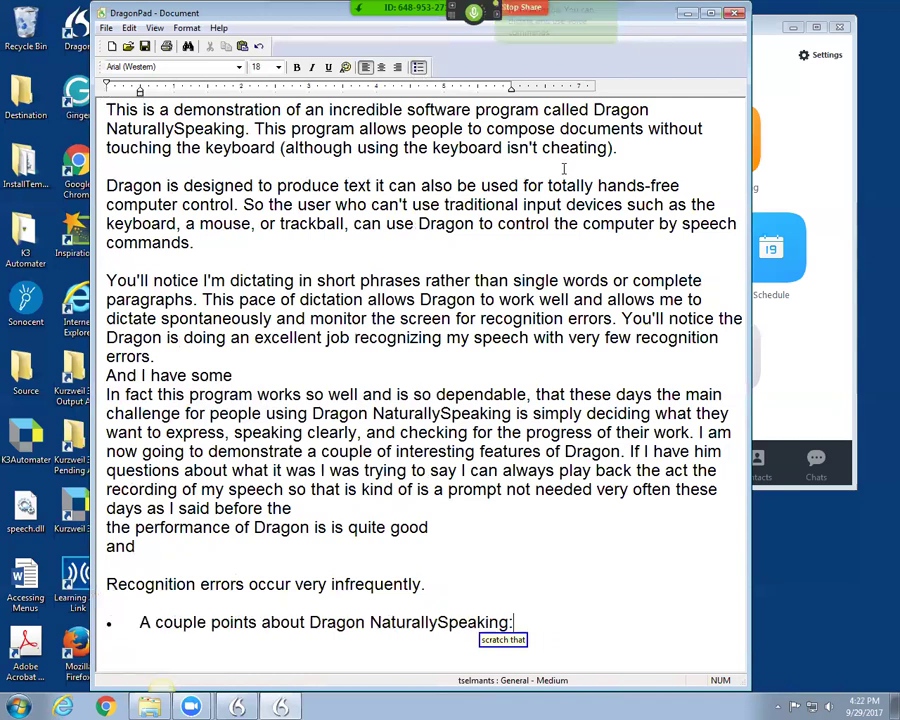
pyautogui.press('Return')
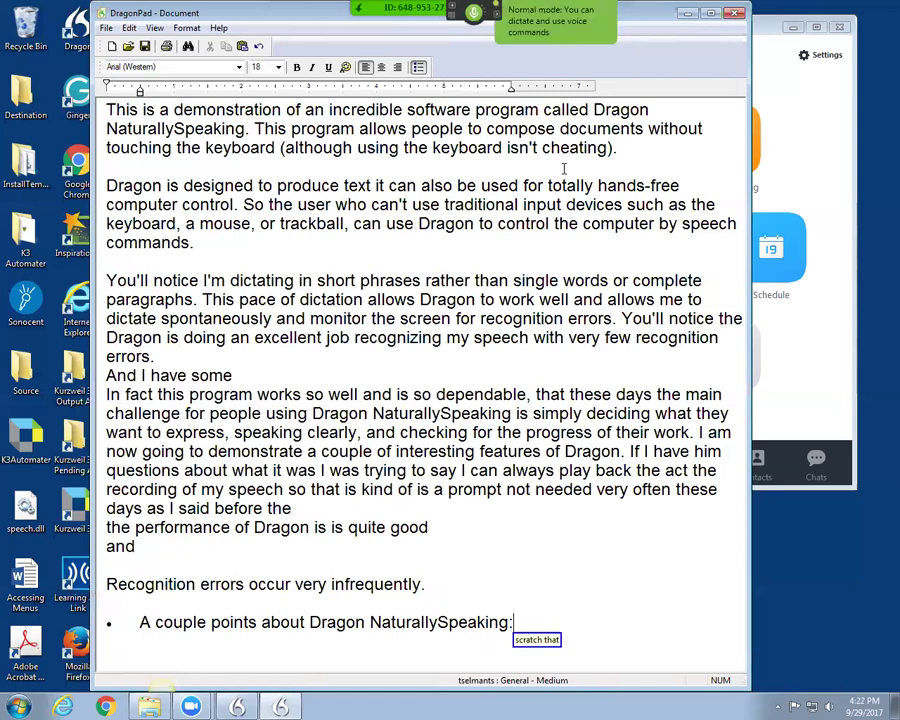
pyautogui.press('Return')
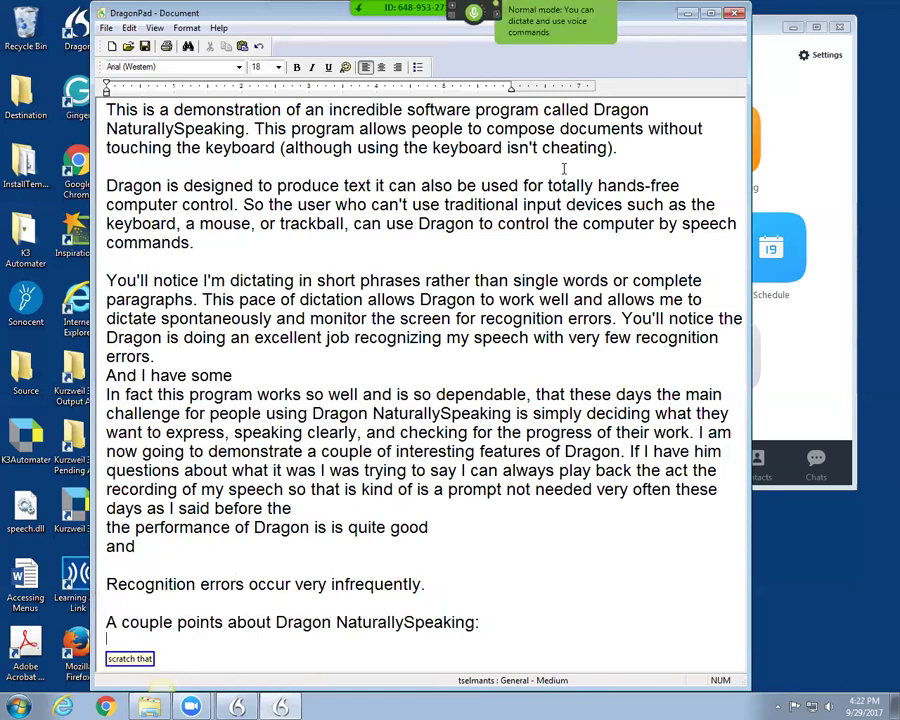
pyautogui.click(416, 72)
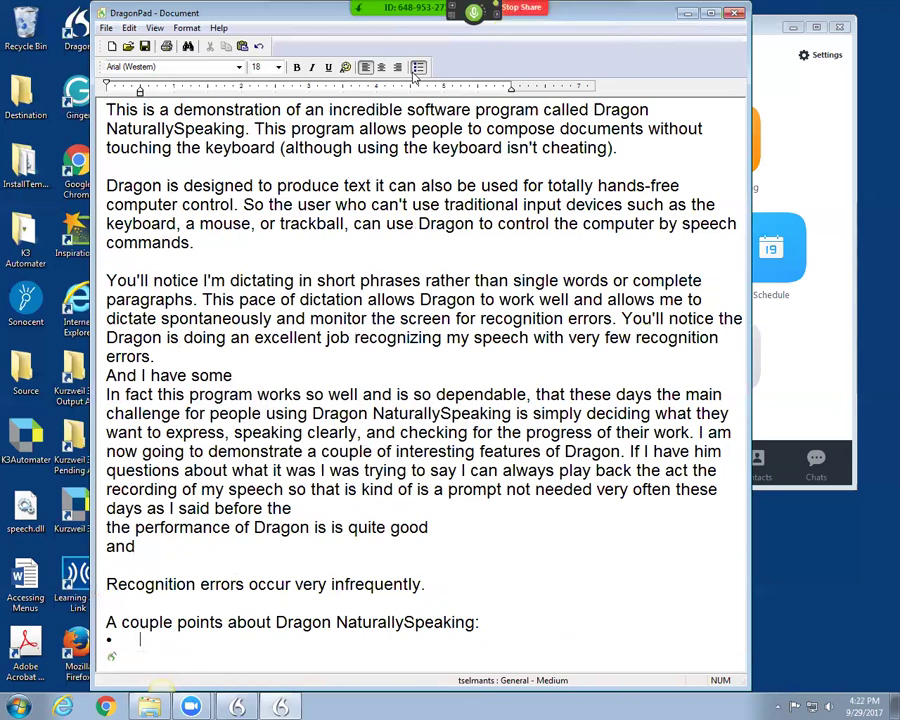
# Step: Finish the first bullet with "…to guess what's being said." and start a second bullet "It's also"
pyautogui.write("Dragon doesn't actually understand speech")
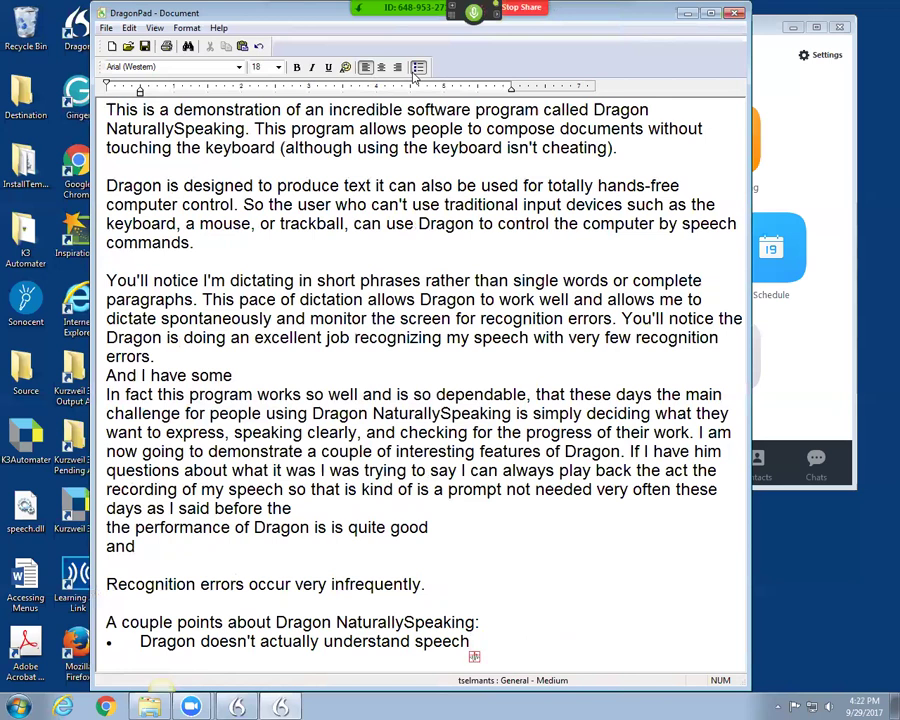
pyautogui.write(' it is simply using its understanding of English')
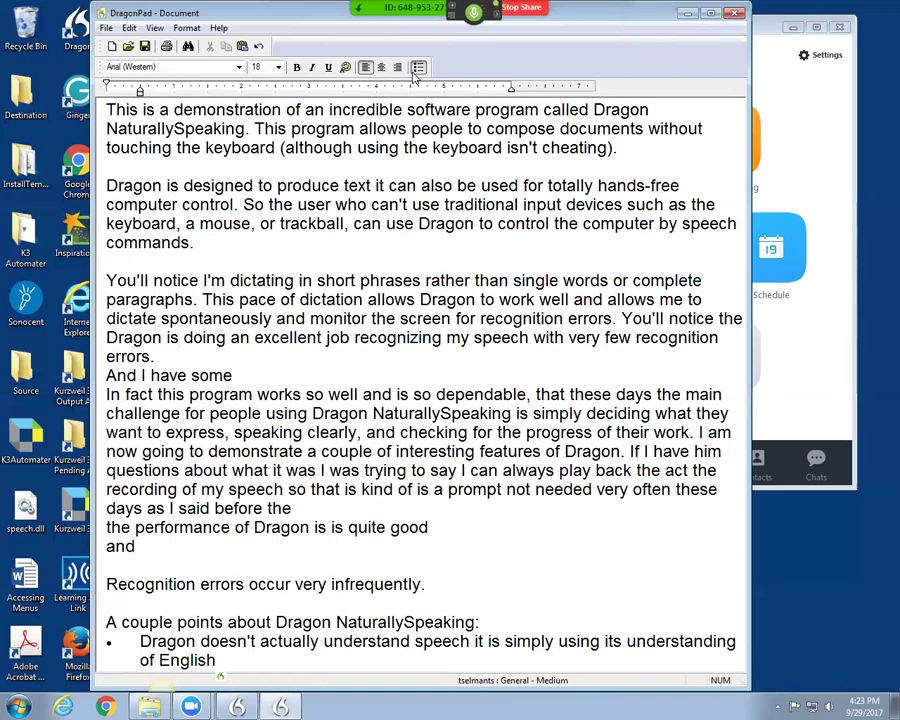
pyautogui.write(' (via algorithm')
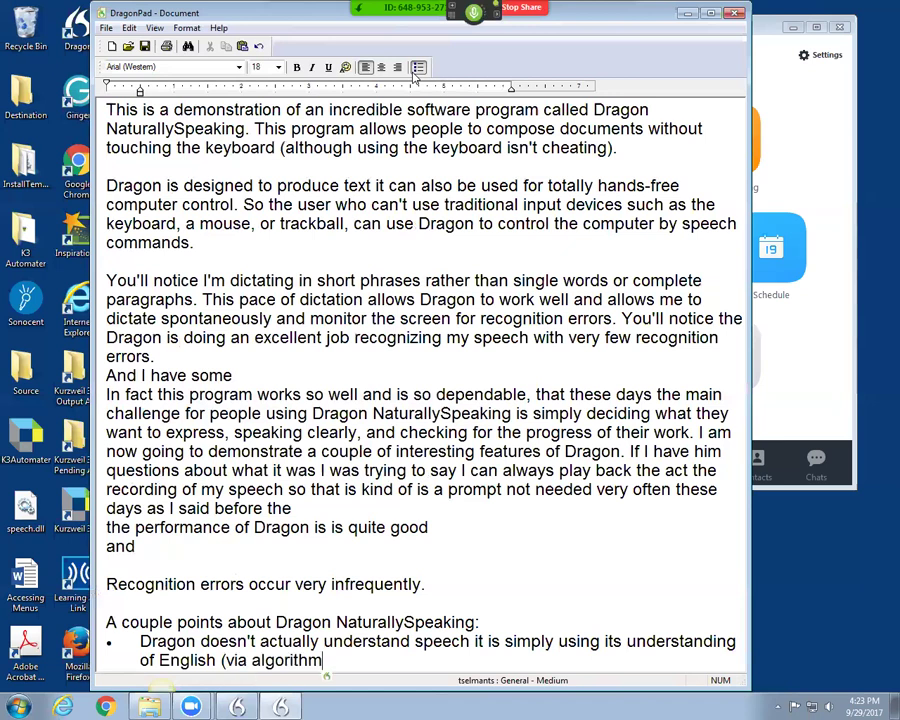
pyautogui.write(') to guess')
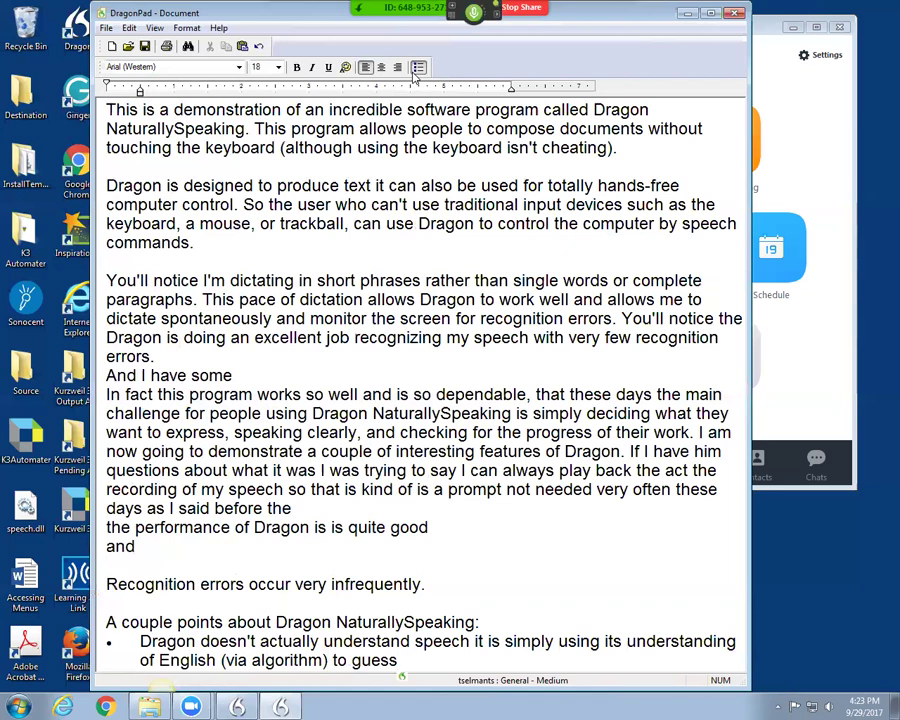
pyautogui.write(" what's being said.")
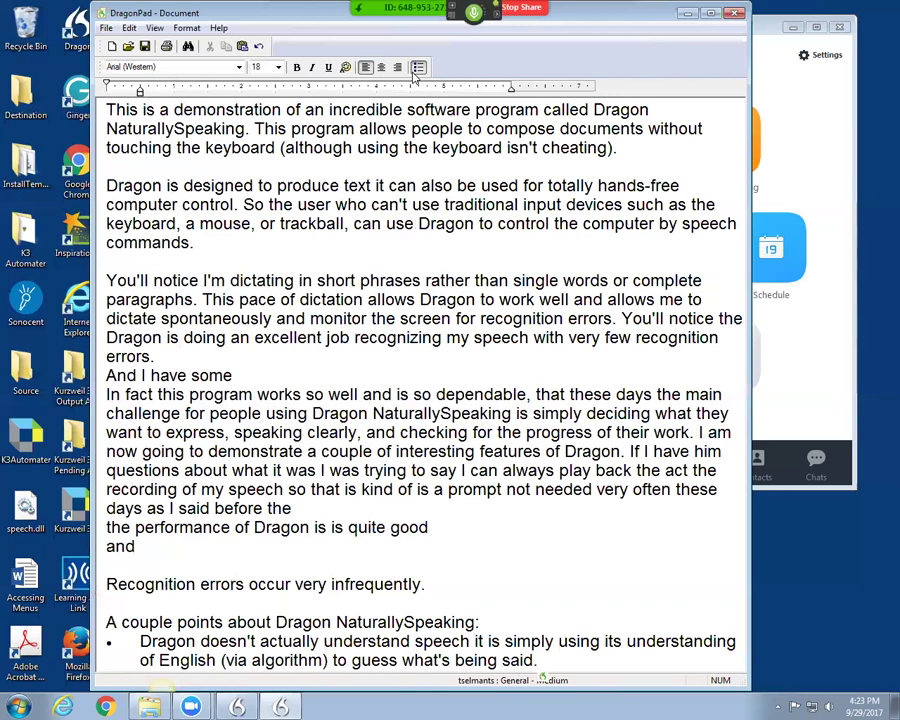
pyautogui.press('Return')
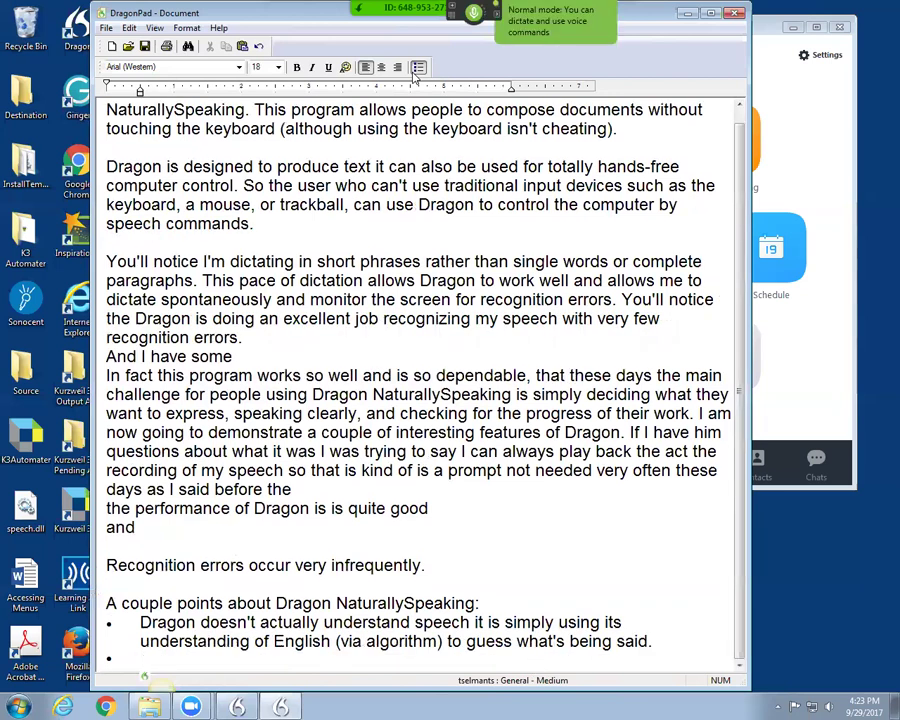
pyautogui.write("It's also")
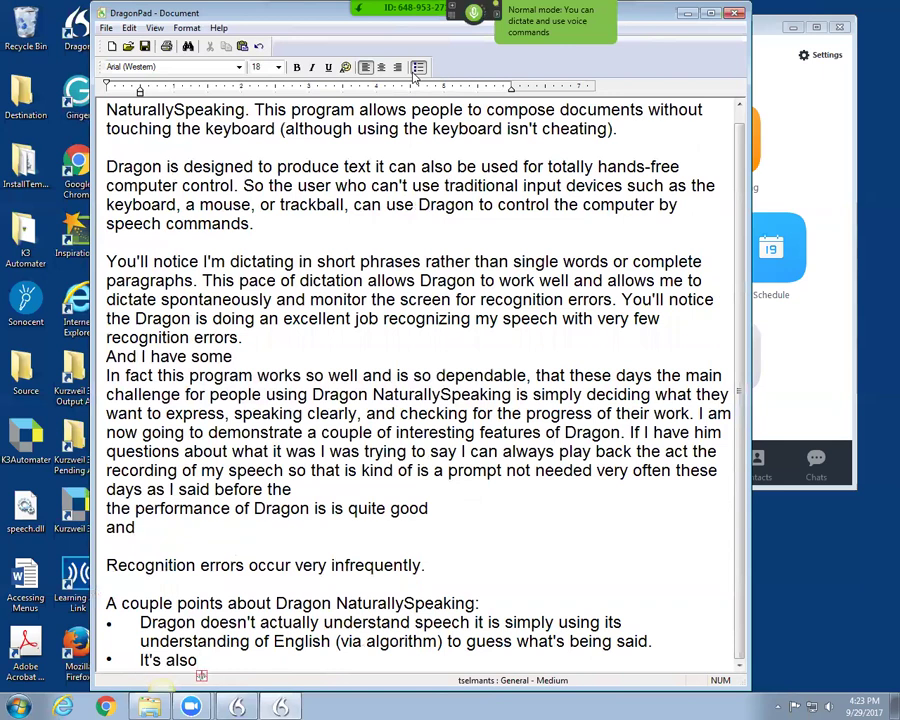
pyautogui.write(' not a tool scratch that')
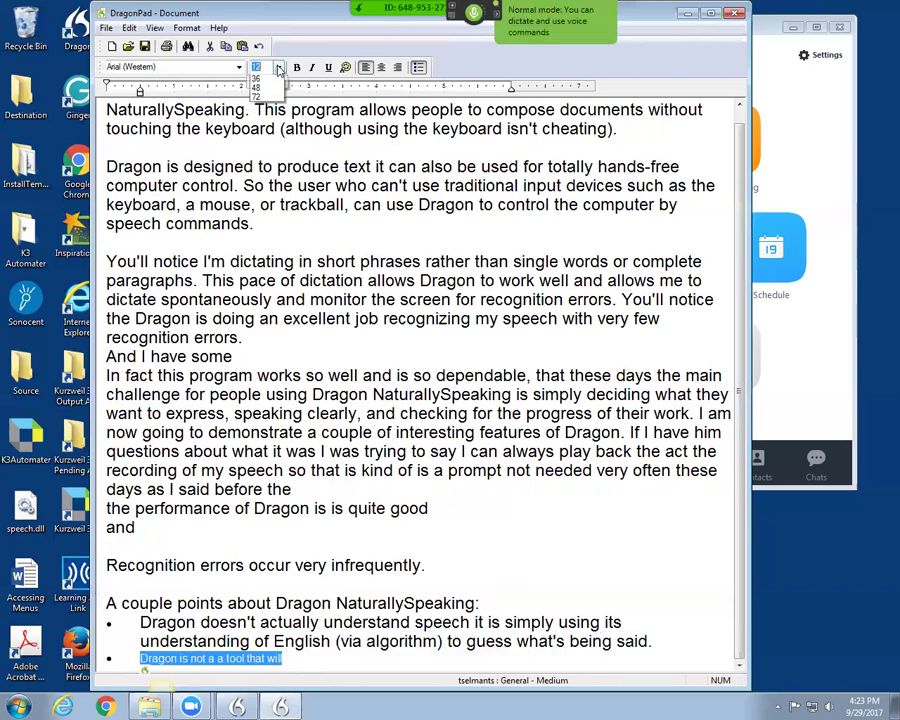
# Step: Make the second bullet 18-point and dictate the rest, ending "to the screen and to the printer."
pyautogui.click(256, 67)
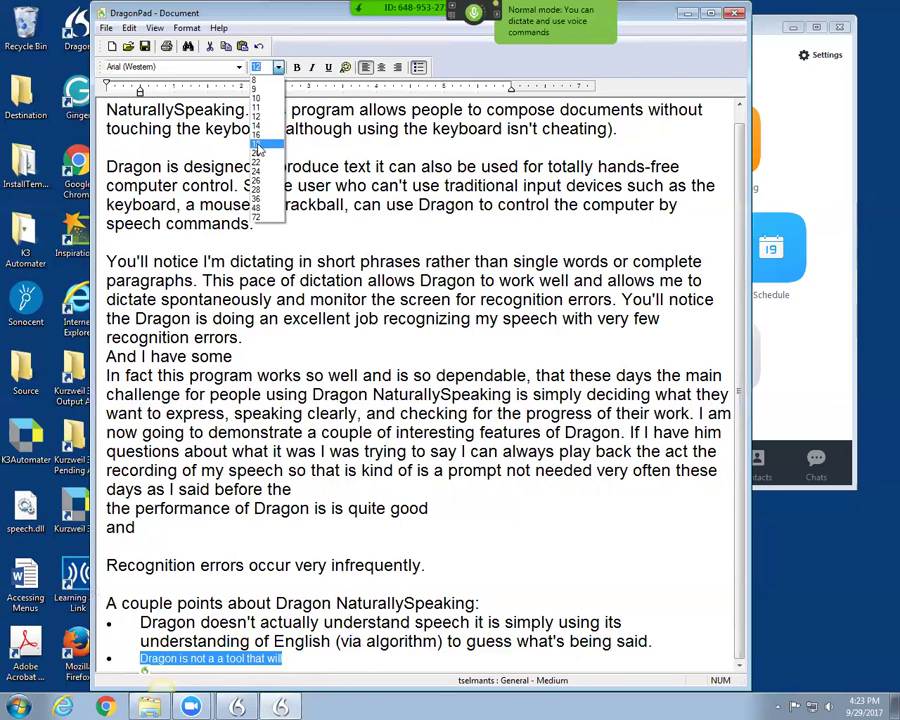
pyautogui.click(259, 142)
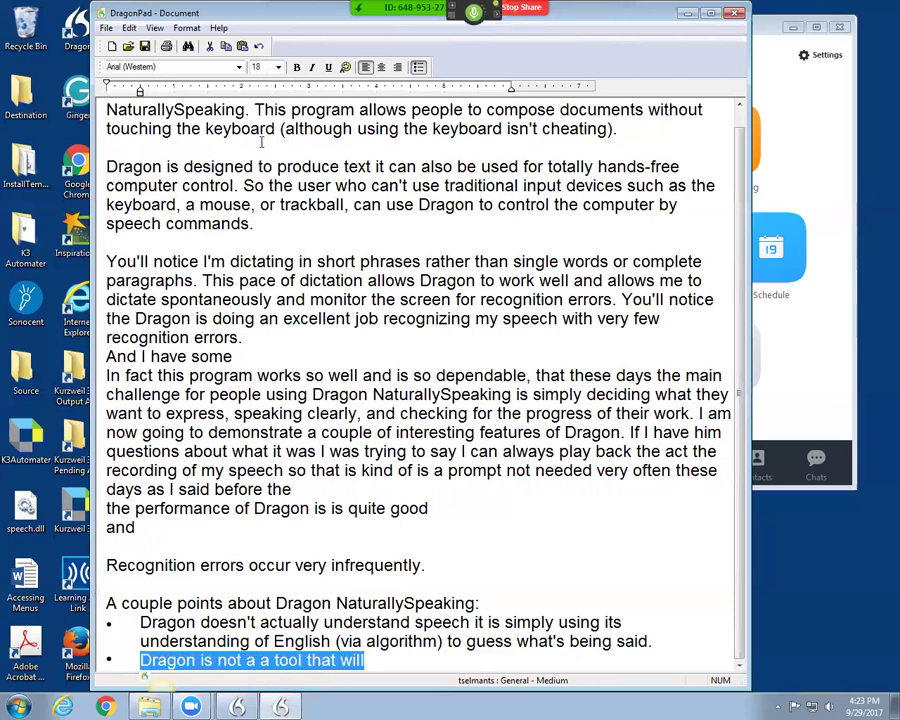
pyautogui.click(368, 660)
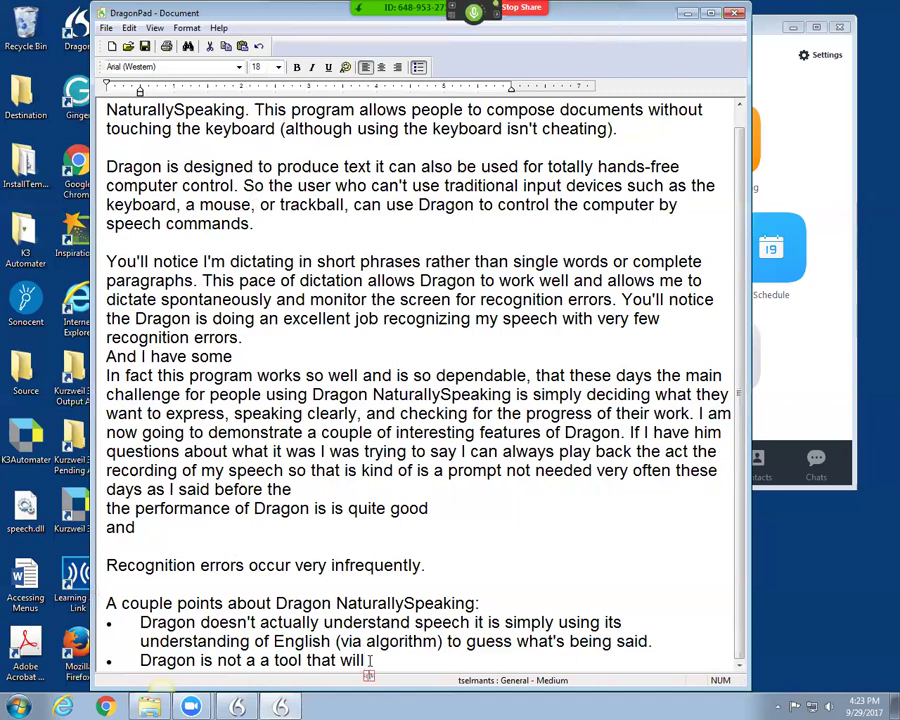
pyautogui.write('remediate issues with writing skills')
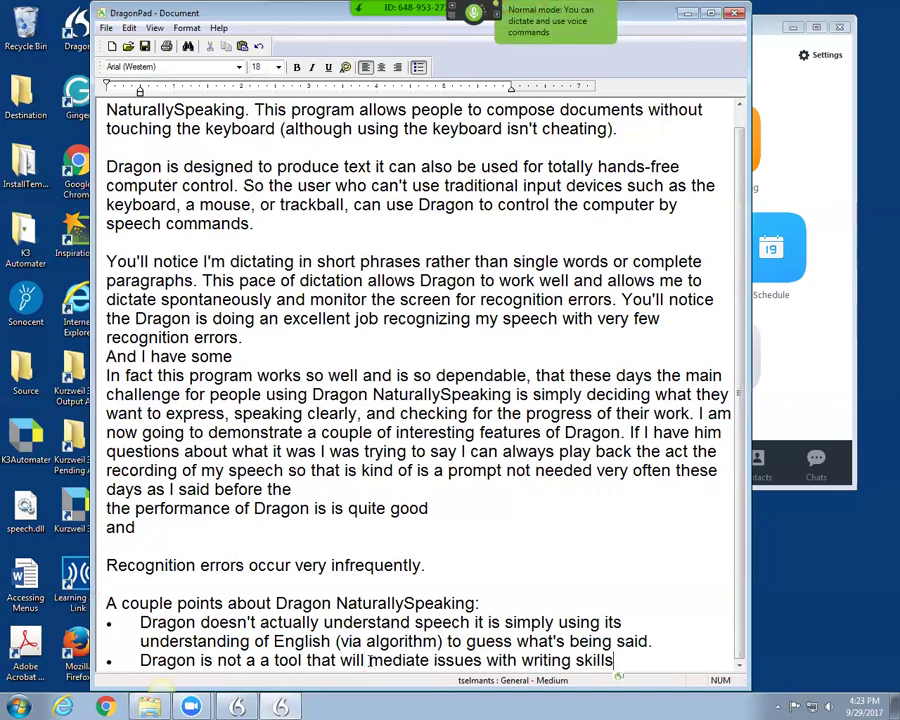
pyautogui.write(' per se.')
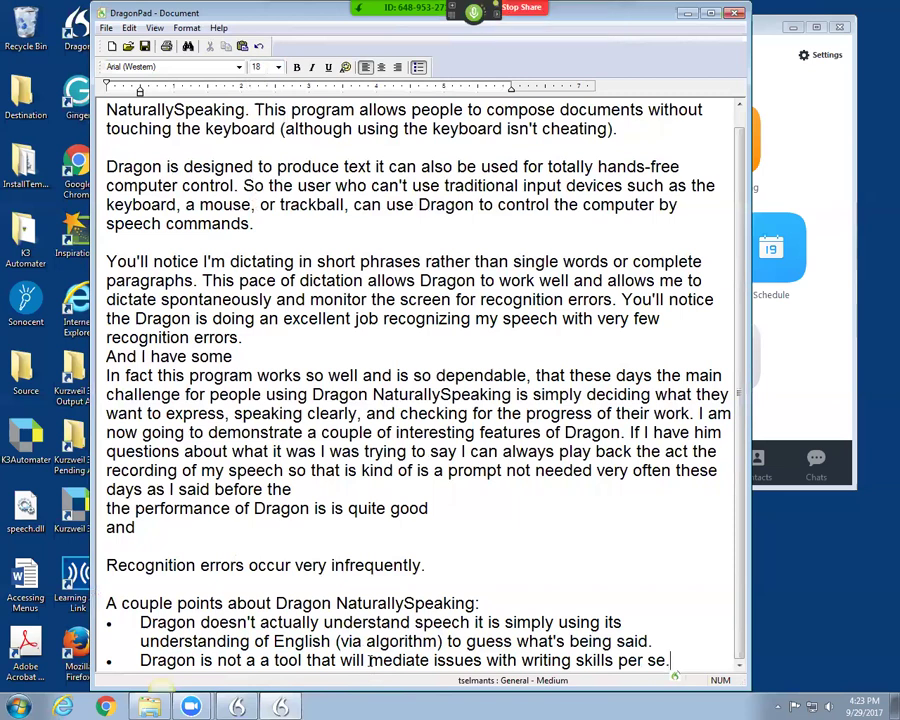
pyautogui.write(' What he can do')
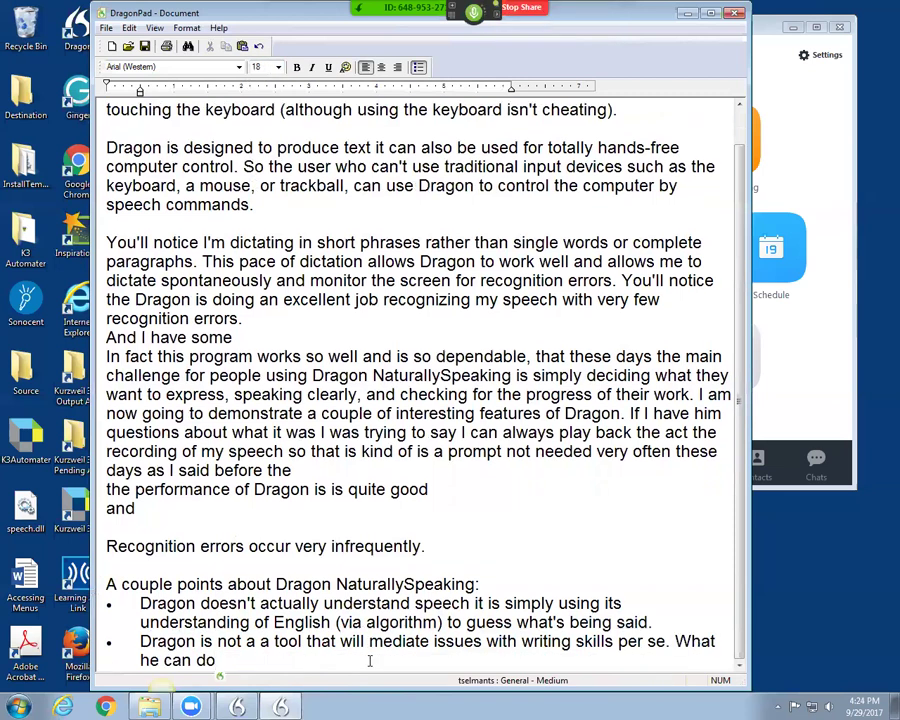
pyautogui.write(' however')
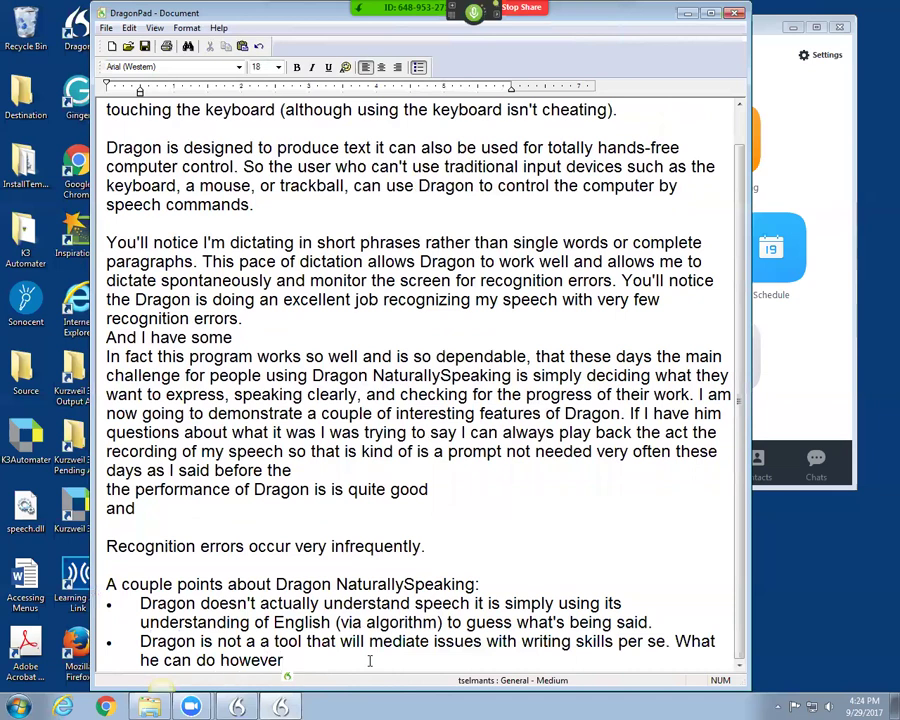
pyautogui.write(' is increase productivity')
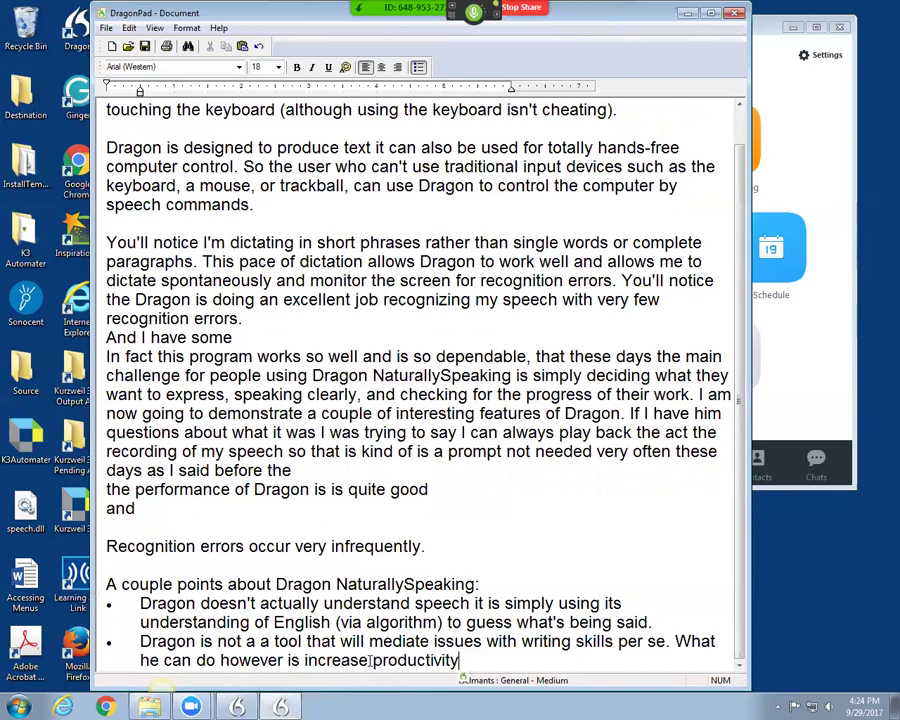
pyautogui.write(', reduce')
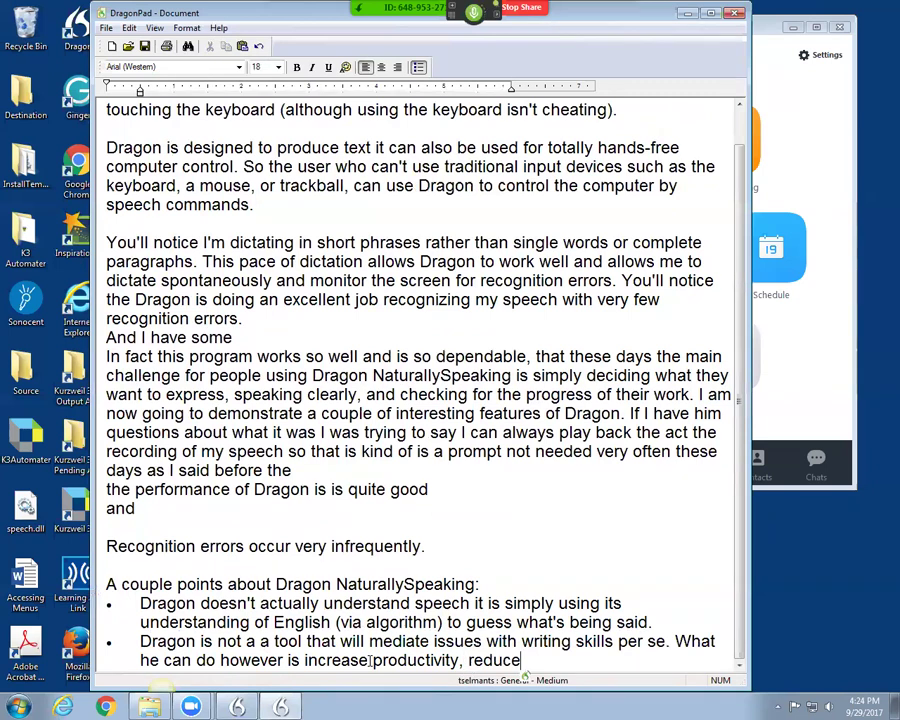
pyautogui.write(' frustration,')
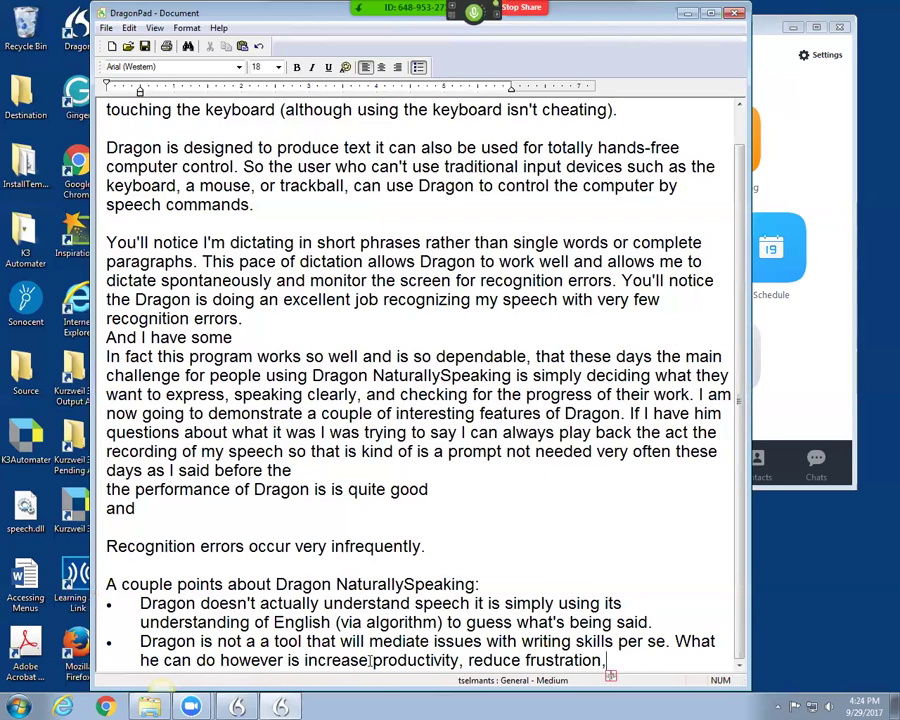
pyautogui.write(' and sometimes aid')
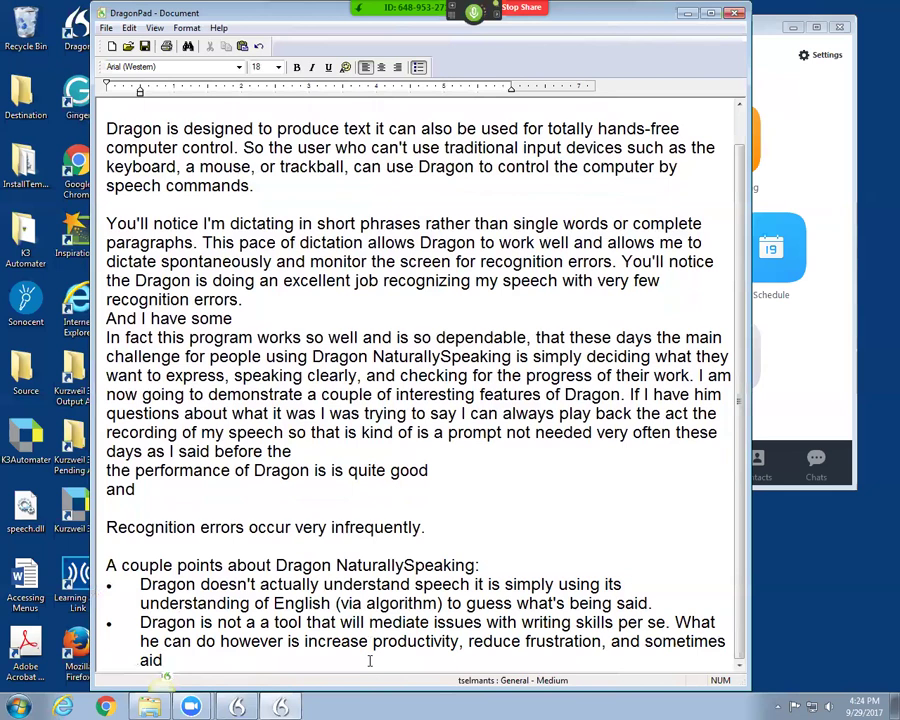
pyautogui.write(' in the process of getting your thoughts')
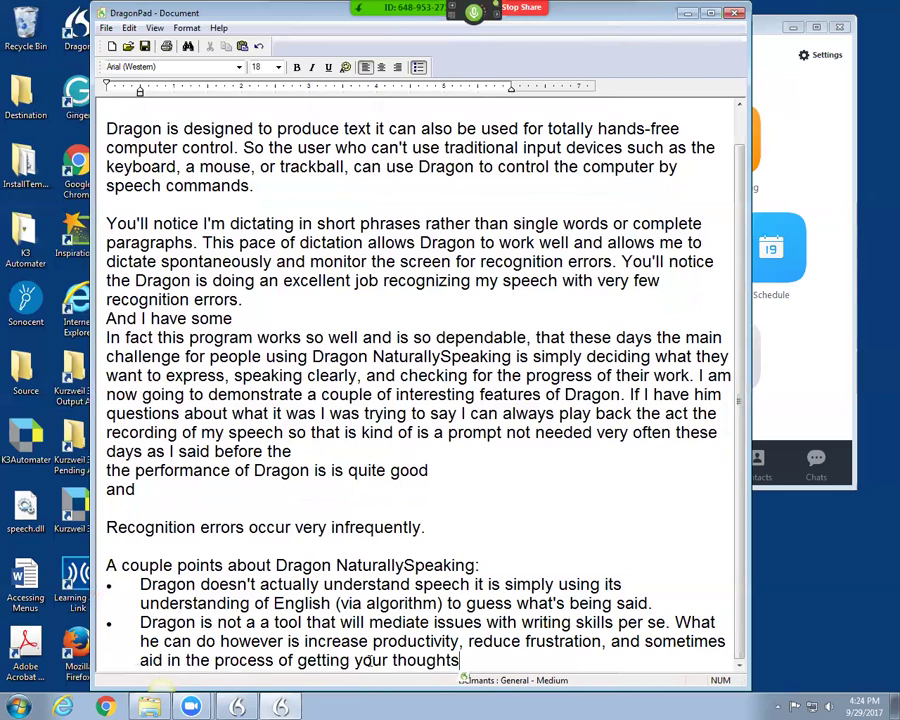
pyautogui.write(' from your mind')
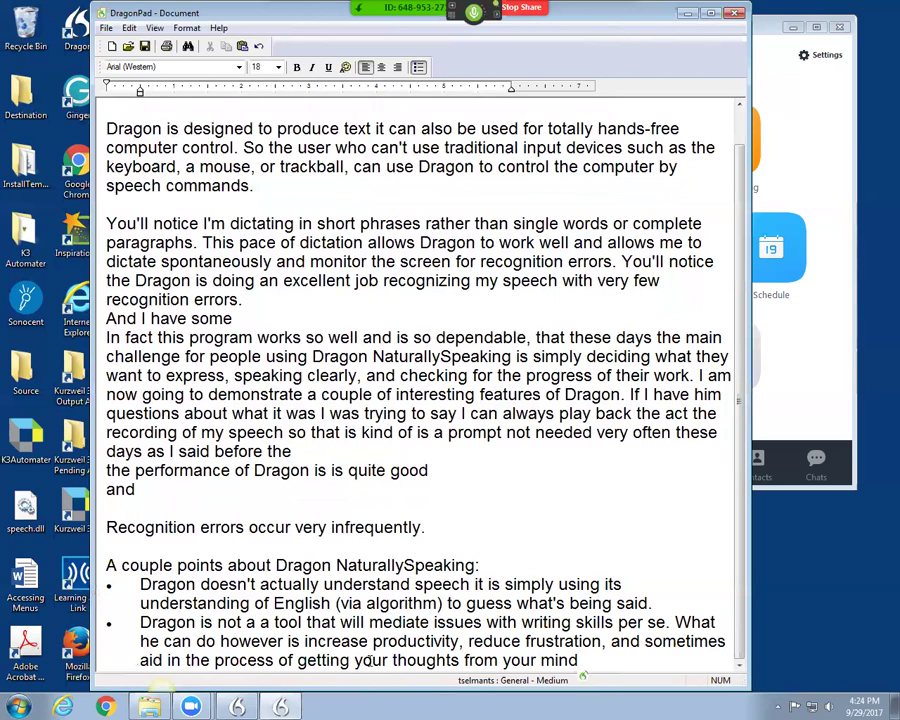
pyautogui.write(' to the screen')
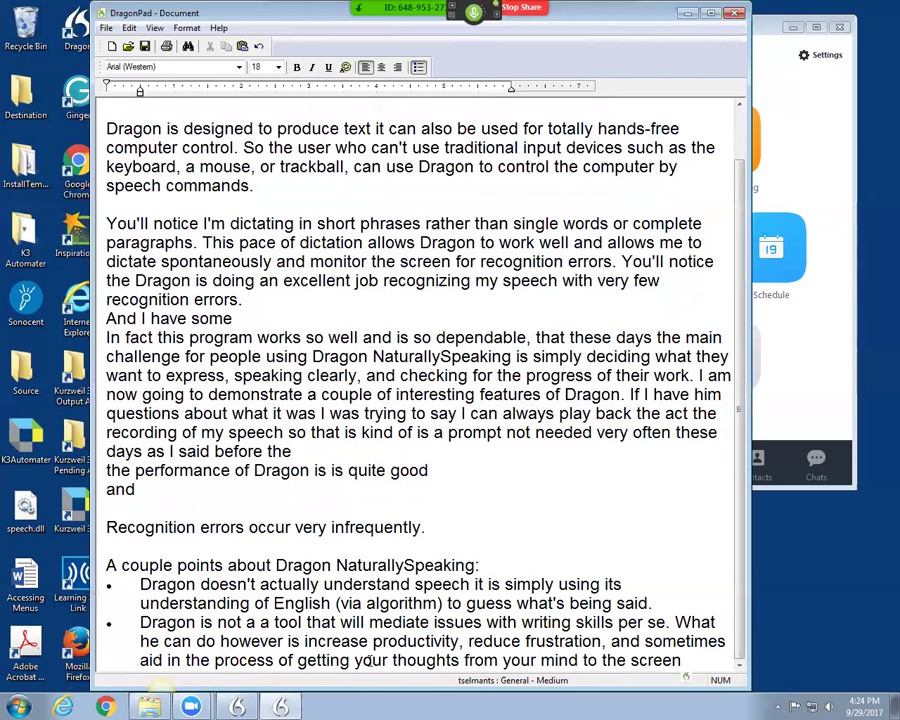
pyautogui.write(' and to the printer')
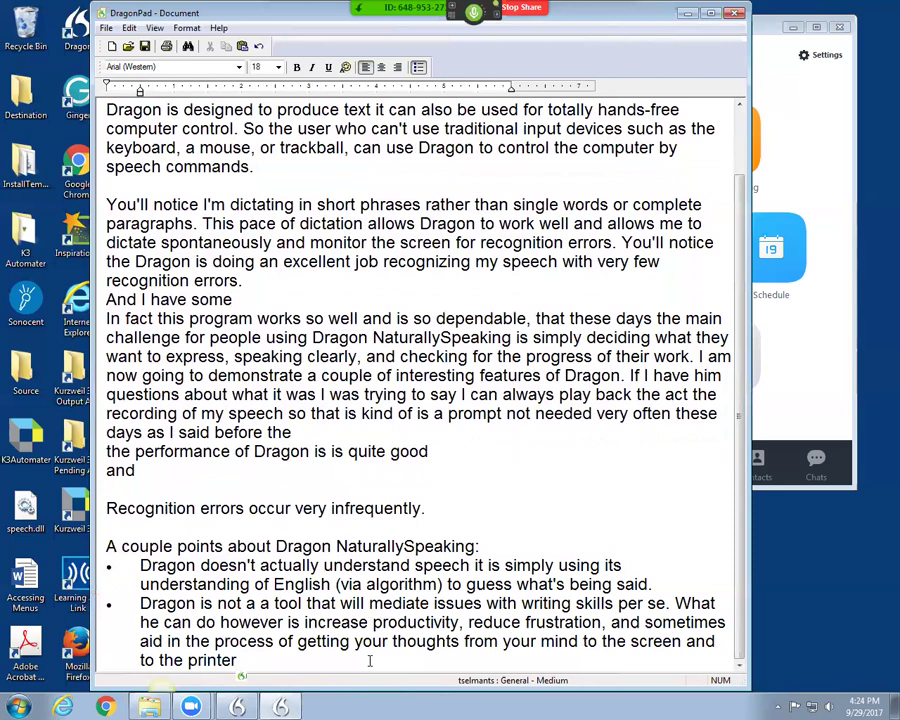
pyautogui.write('.')
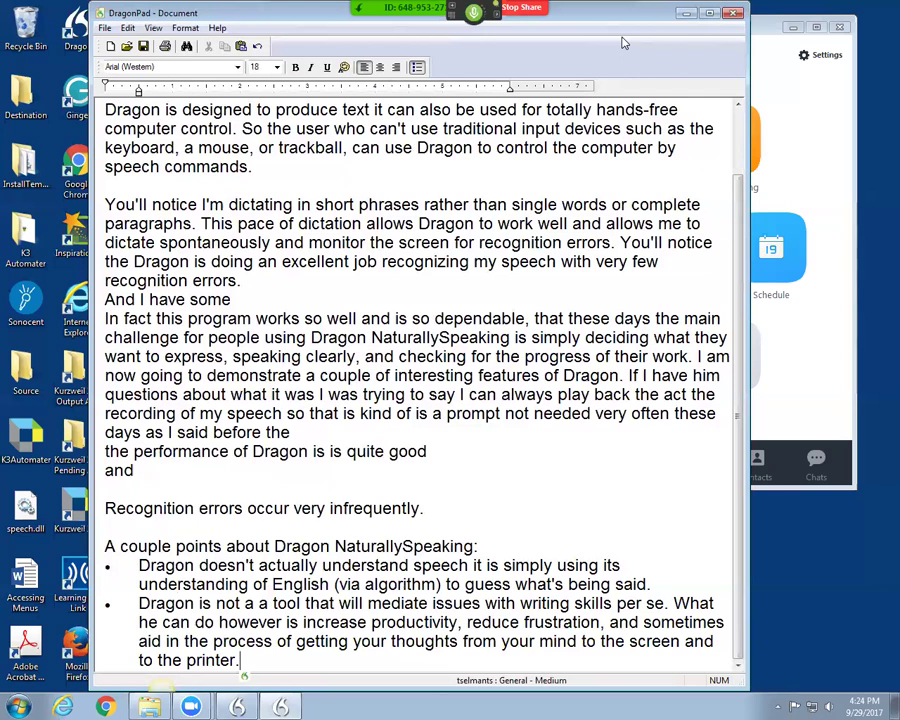
pyautogui.moveTo(622, 42); pyautogui.dragTo(537, 50)
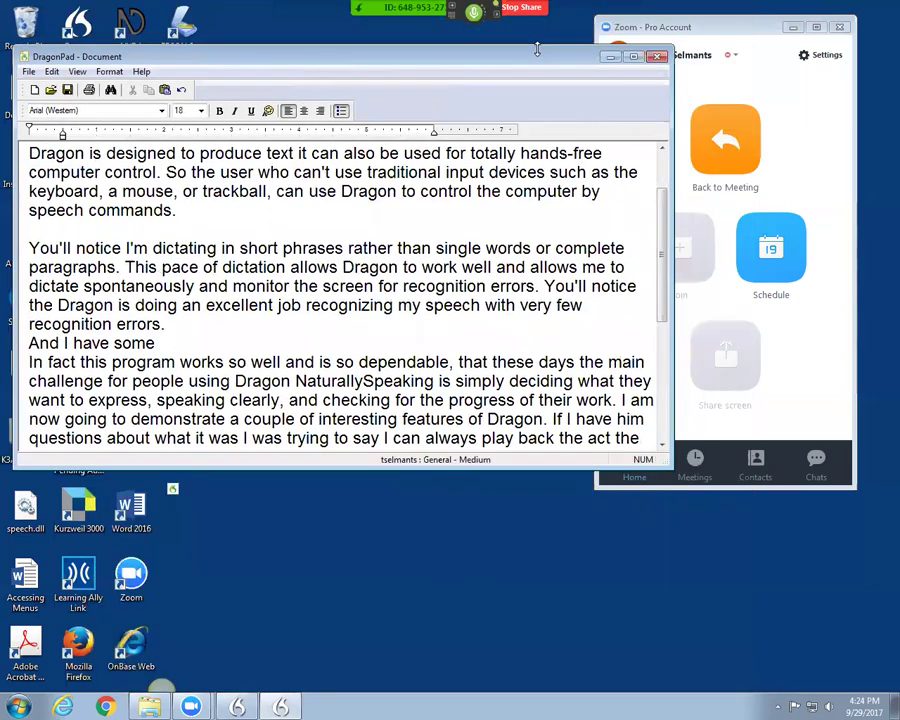